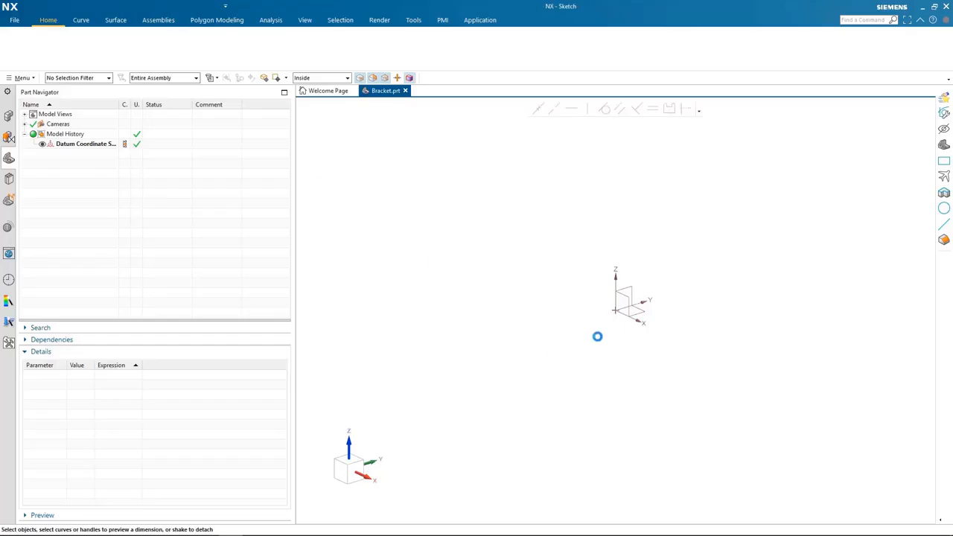
# Create a sketch on the Top plane and draw a 25 mm diameter circle centred on the sketch origin.
pyautogui.click(717, 326)
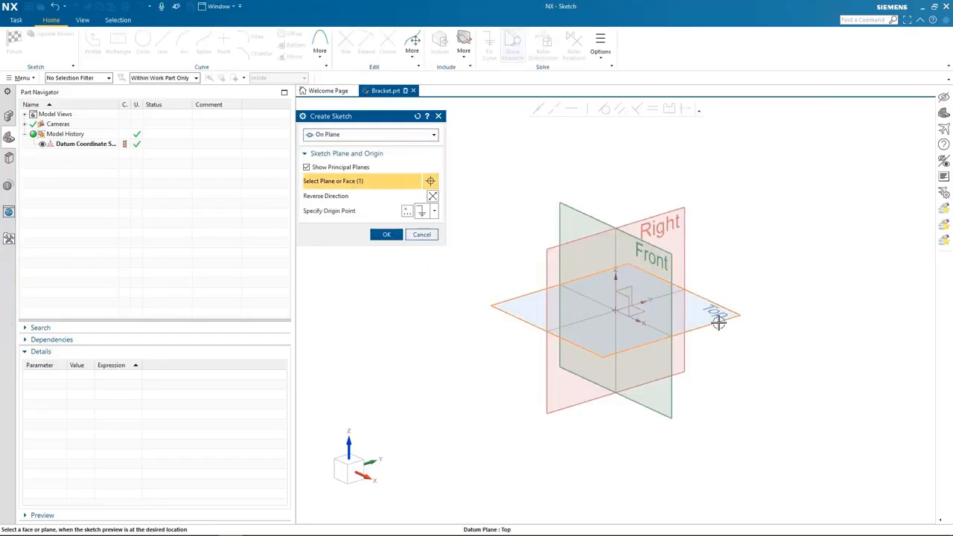
pyautogui.middleClick(719, 322)
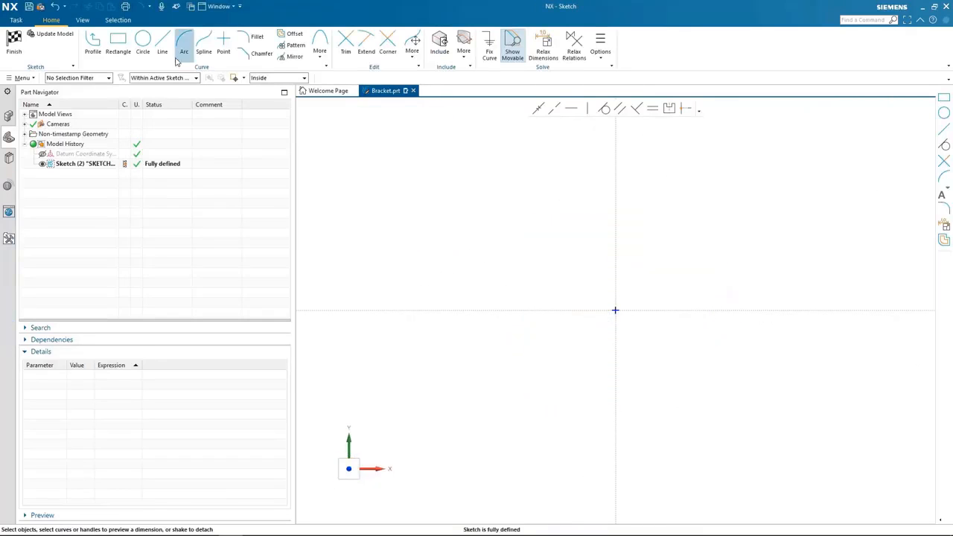
pyautogui.click(143, 41)
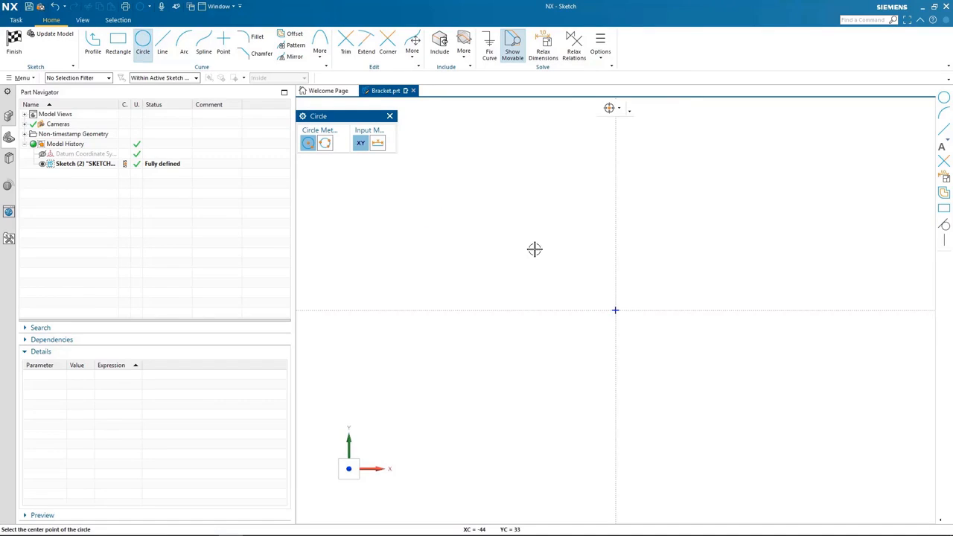
pyautogui.click(614, 309)
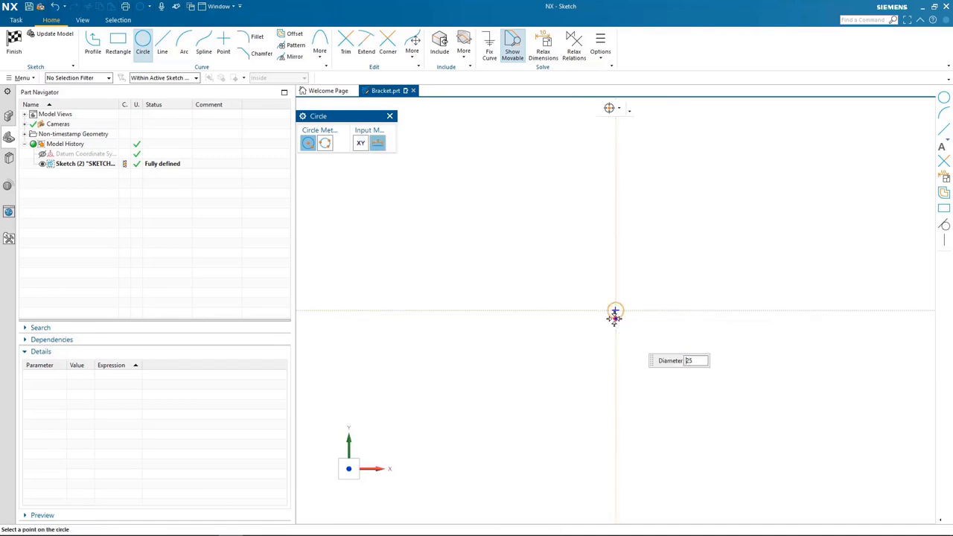
pyautogui.write('25')
pyautogui.press('Return')
# Add a second 25 mm circle on the horizontal axis and a 60 mm circle above left of the origin, moving the diameter labels outside the circles.
pyautogui.click(896, 310)
pyautogui.write('60')
pyautogui.press('Return')
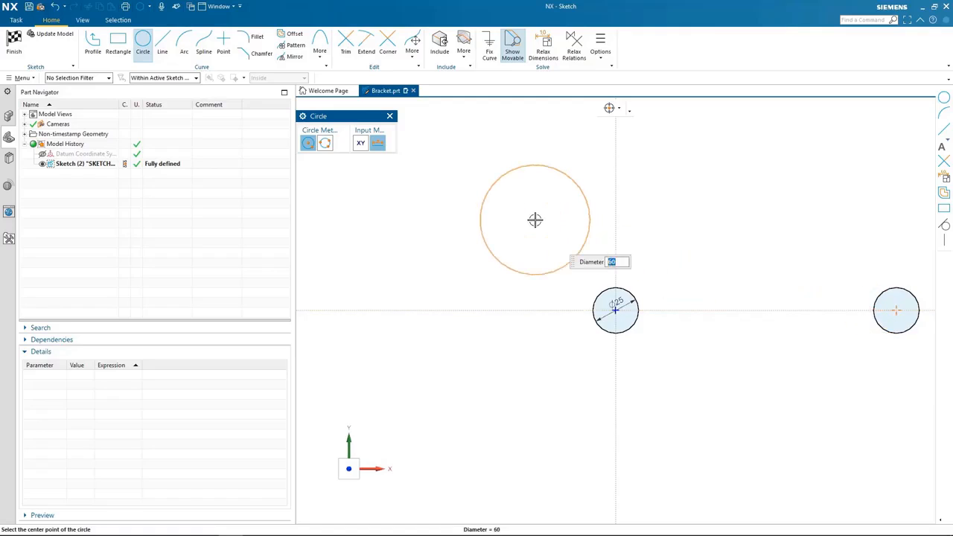
pyautogui.click(526, 215)
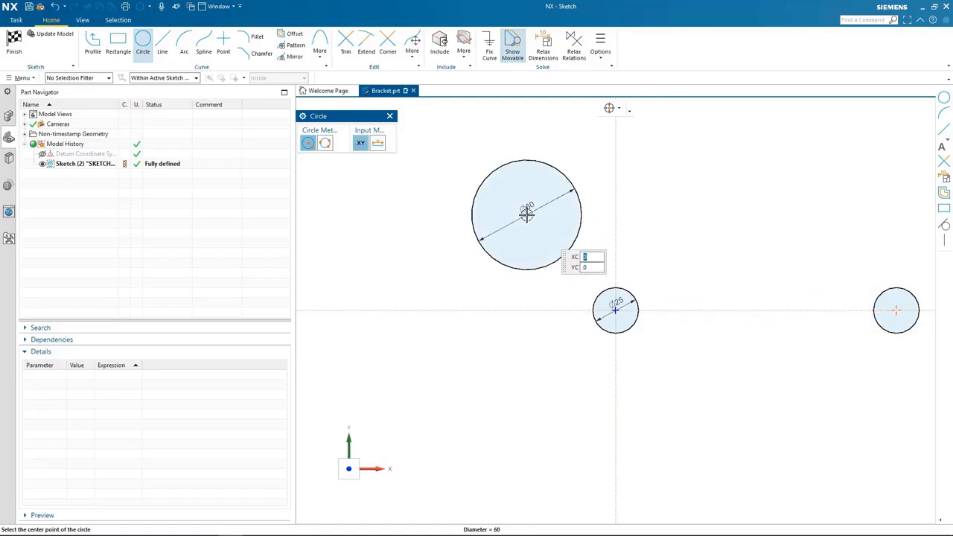
pyautogui.press('Escape')
pyautogui.moveTo(607, 313); pyautogui.dragTo(562, 345)
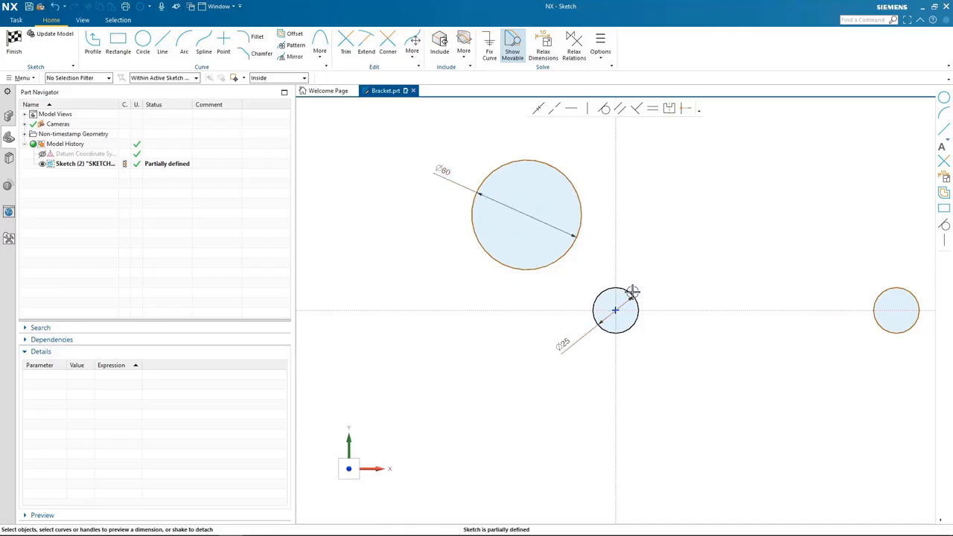
# Dimension the distance between the centres of the two 25 mm circles as 113 mm, placed below them.
pyautogui.click(616, 309)
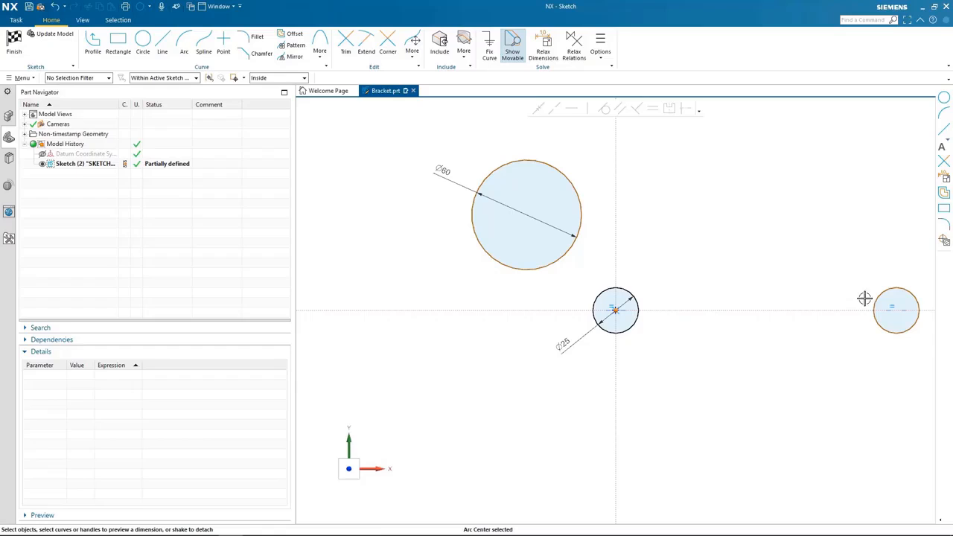
pyautogui.click(896, 310)
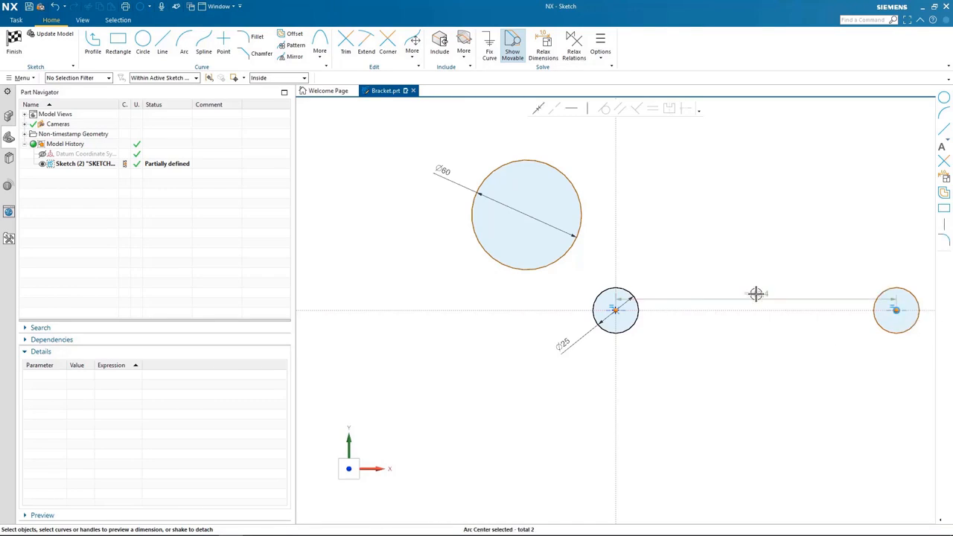
pyautogui.click(752, 355)
pyautogui.write('113')
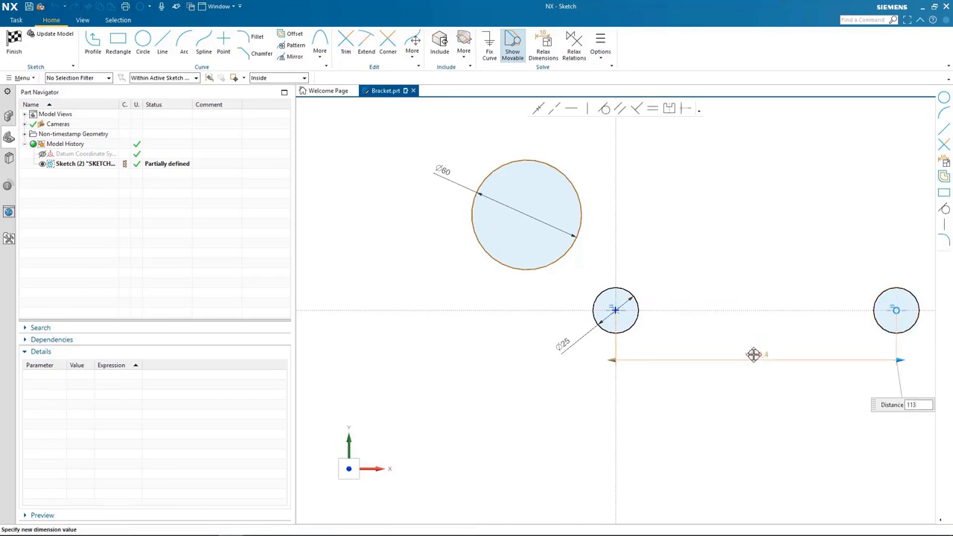
pyautogui.press('Return')
pyautogui.click(696, 373)
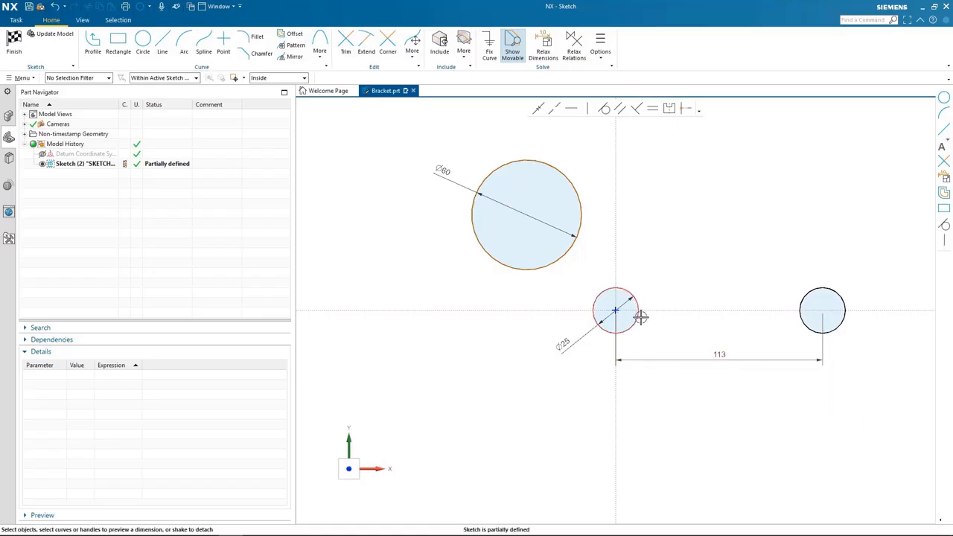
# Dimension the horizontal distance from the origin to the 60 mm circle's centre as 40 mm, placed above the circle.
pyautogui.click(613, 309)
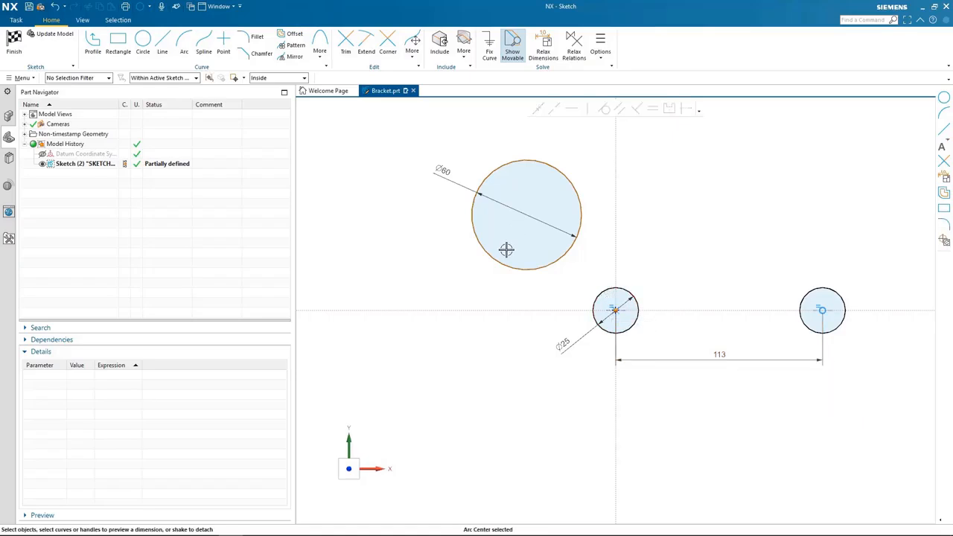
pyautogui.click(525, 214)
pyautogui.moveTo(566, 320); pyautogui.dragTo(559, 138)
pyautogui.click(557, 135)
pyautogui.write('40')
pyautogui.press('Return')
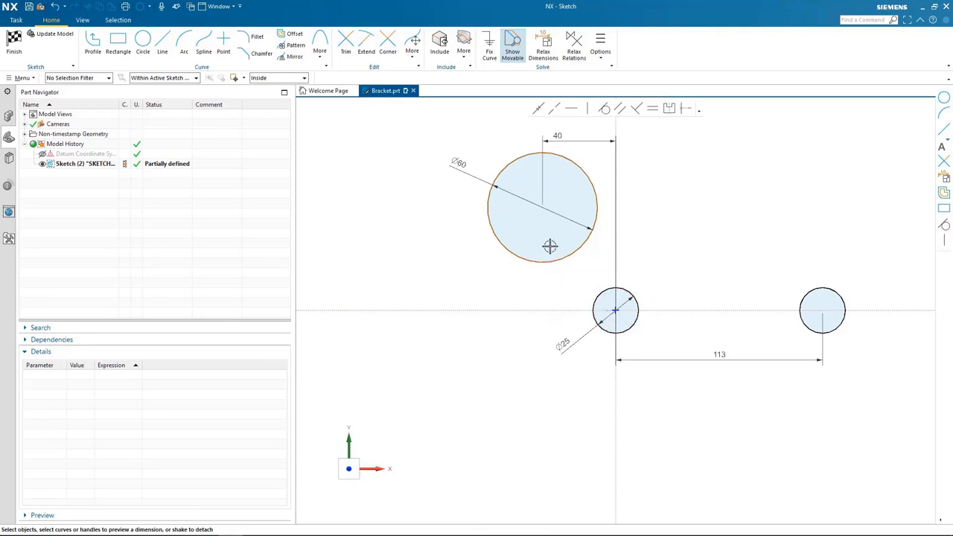
# Dimension the vertical distance from the origin to the 60 mm circle's centre as 40 mm, placed beside the circle.
pyautogui.moveTo(538, 287)
pyautogui.mouseDown()
pyautogui.moveTo(421, 282)
pyautogui.moveTo(425, 267)
pyautogui.mouseUp()
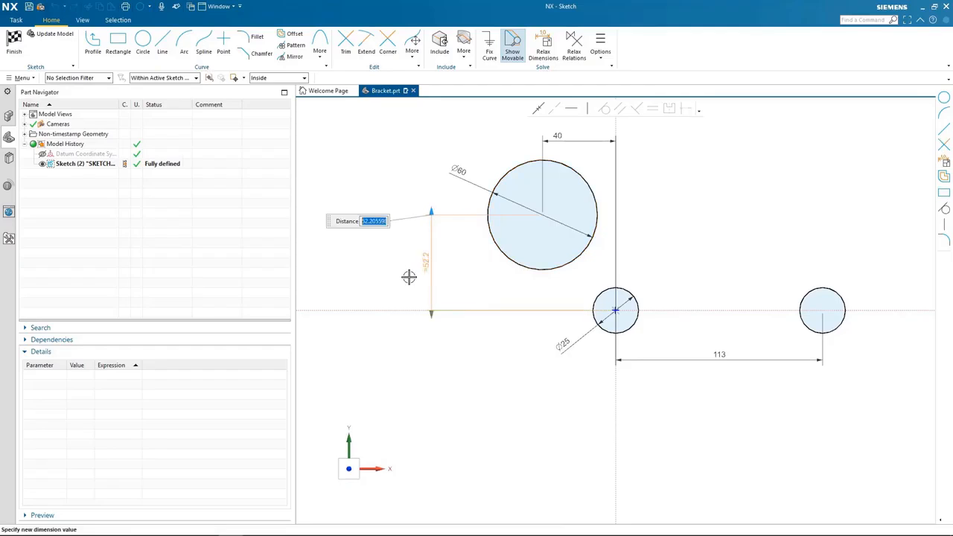
pyautogui.press('Return')
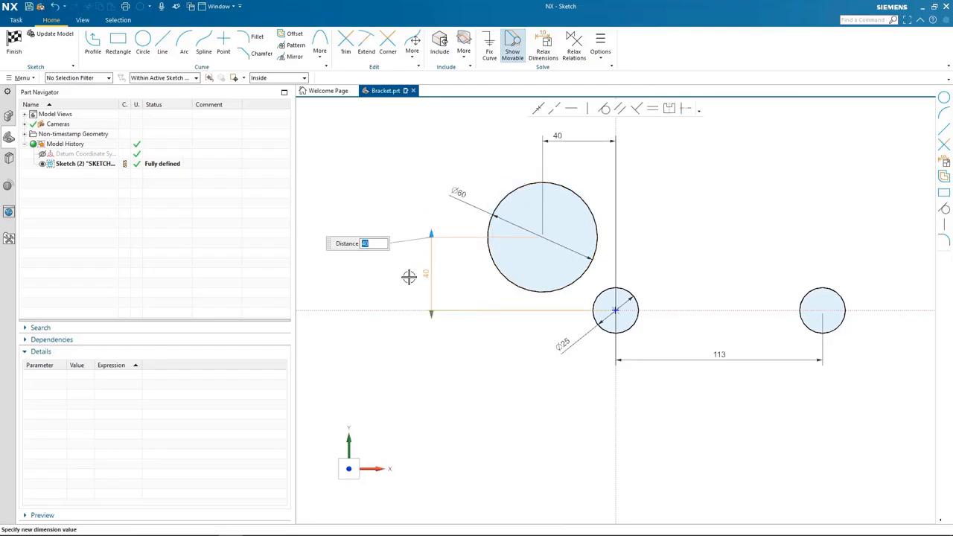
pyautogui.click(408, 277)
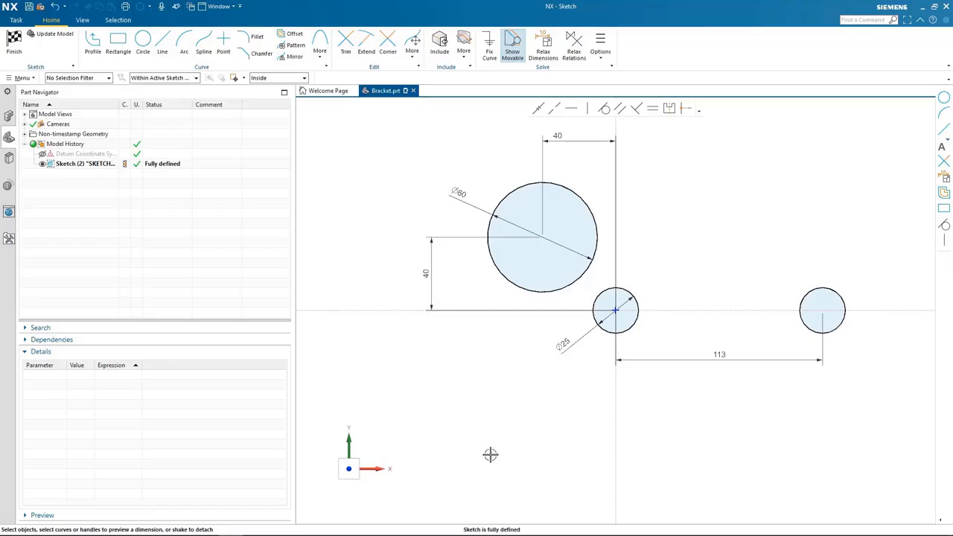
# Draw a 30 mm radius arc from the bottom of the 60 mm circle to the lower left of the origin circle.
pyautogui.click(183, 43)
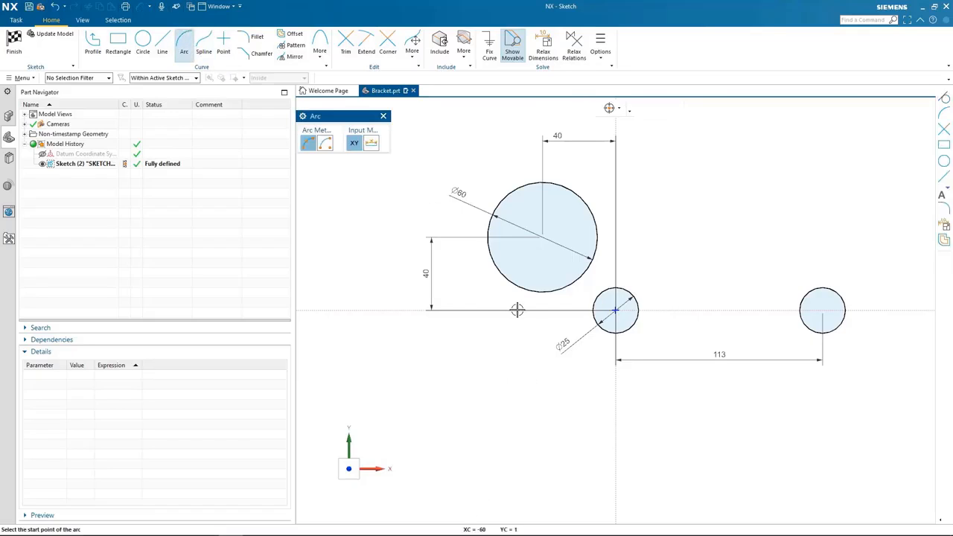
pyautogui.click(543, 293)
pyautogui.click(595, 319)
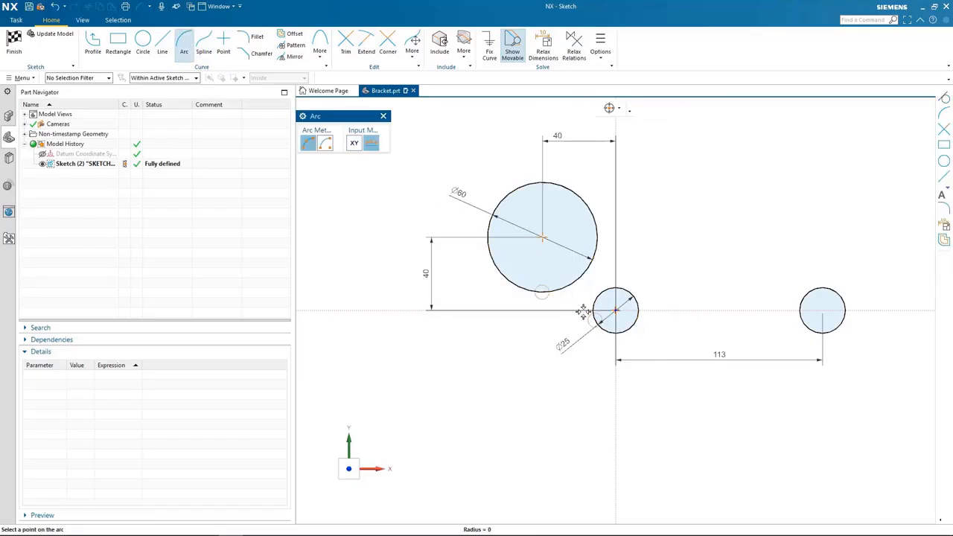
pyautogui.write('30')
pyautogui.press('Tab')
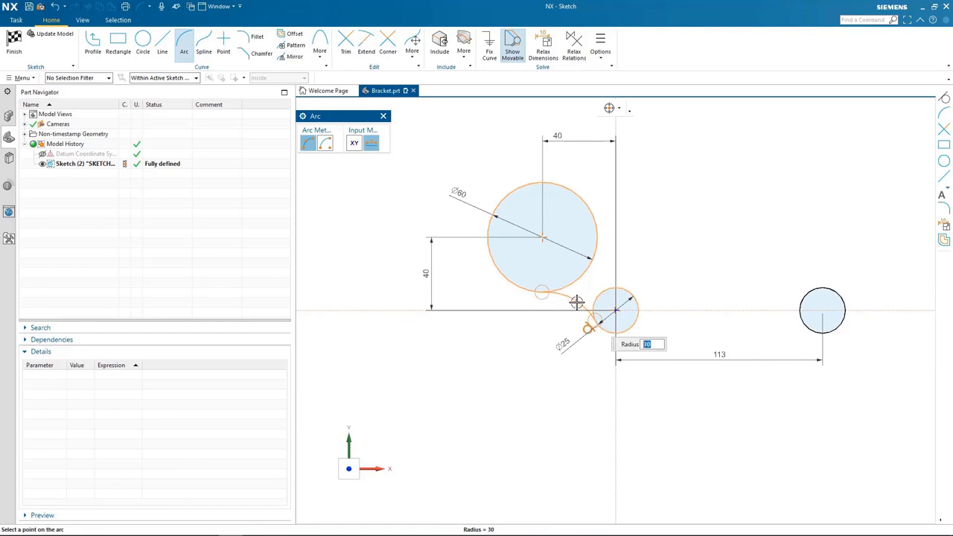
pyautogui.click(588, 328)
# Draw an upward-bowed arc of about 125 mm radius between the undersides of the two 25 mm circles, peaking near the horizontal axis.
pyautogui.click(633, 329)
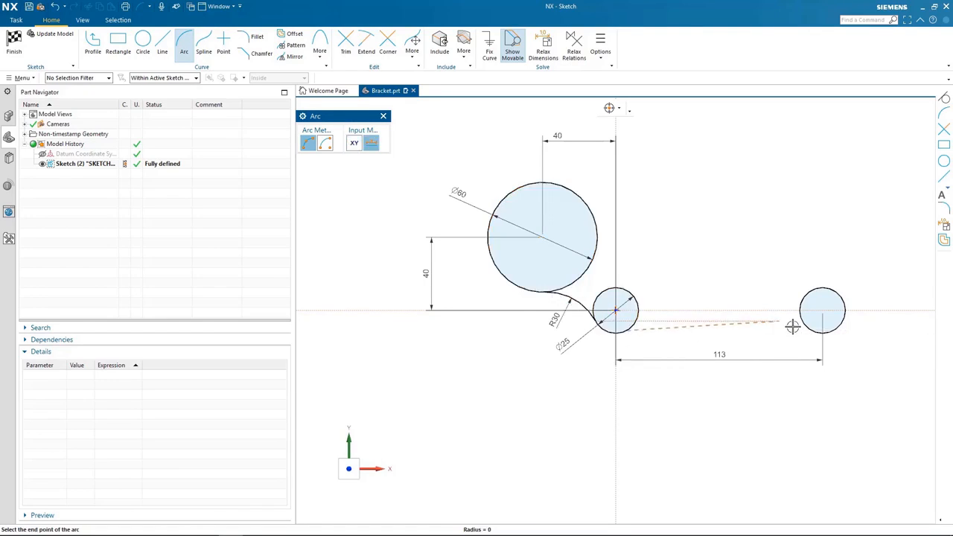
pyautogui.click(804, 328)
pyautogui.click(730, 310)
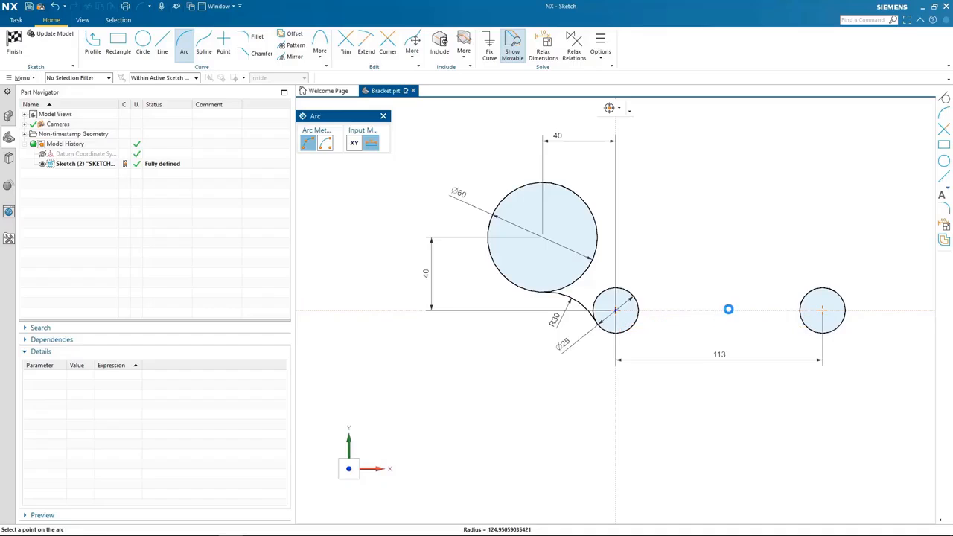
pyautogui.press('Escape')
# Make the 30 mm radius arc tangent to the 60 mm circle.
pyautogui.scroll(3, 558, 393)
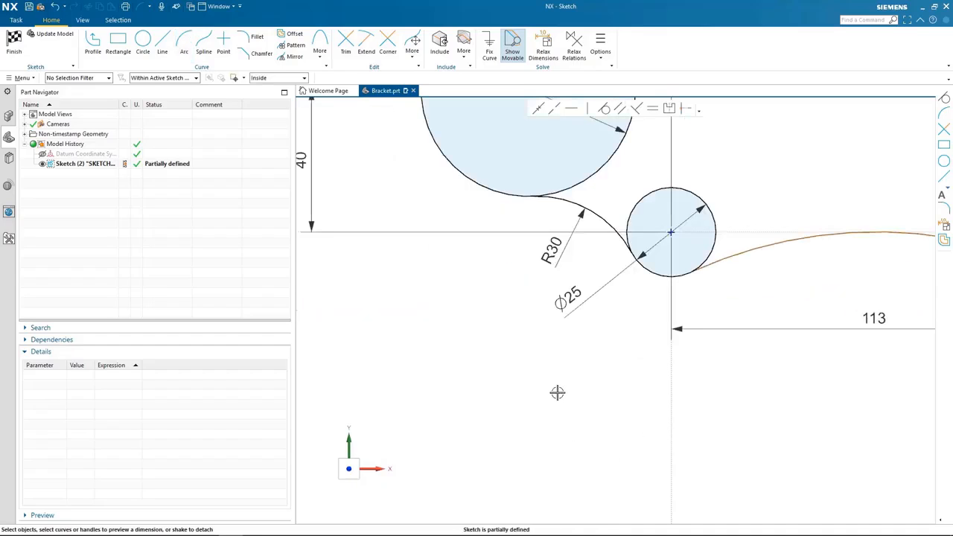
pyautogui.scroll(3, 599, 340)
pyautogui.click(591, 343)
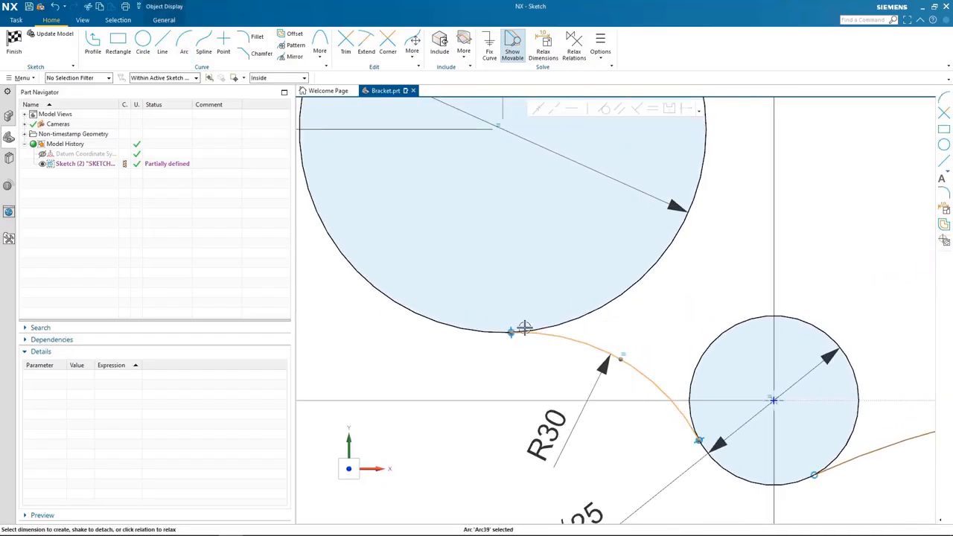
pyautogui.doubleClick(628, 376)
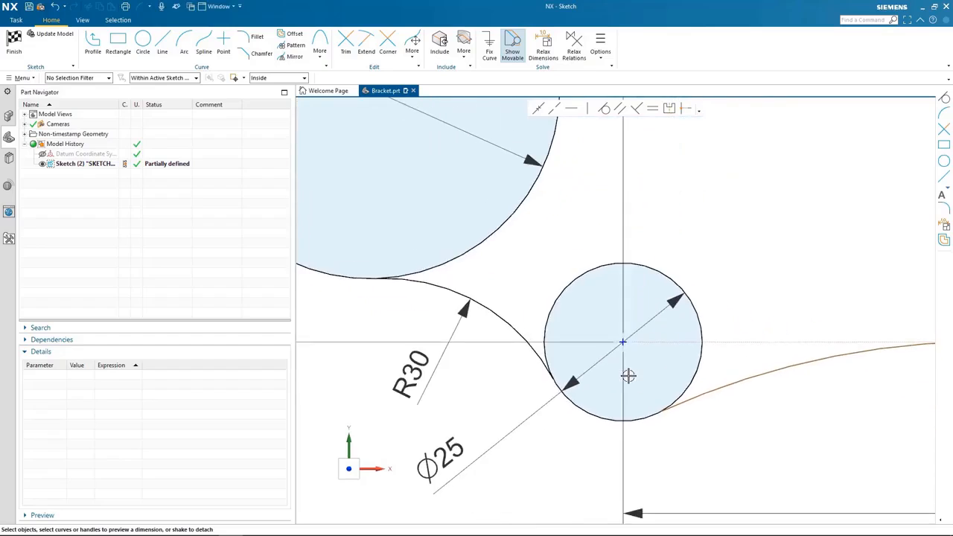
pyautogui.click(495, 240)
pyautogui.click(393, 278)
pyautogui.press('t')
# Make the long arc tangent to the right-hand 25 mm circle and to the horizontal axis.
pyautogui.doubleClick(684, 328)
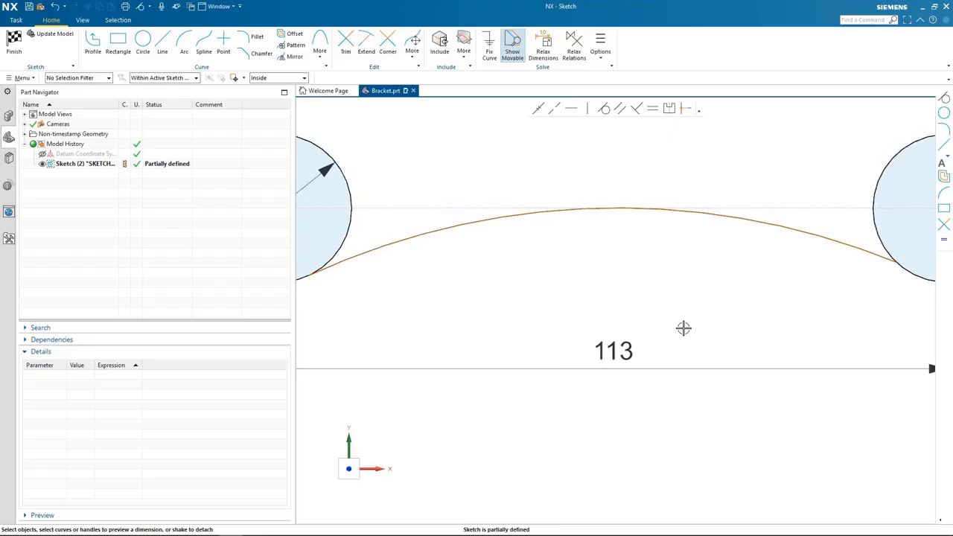
pyautogui.click(841, 282)
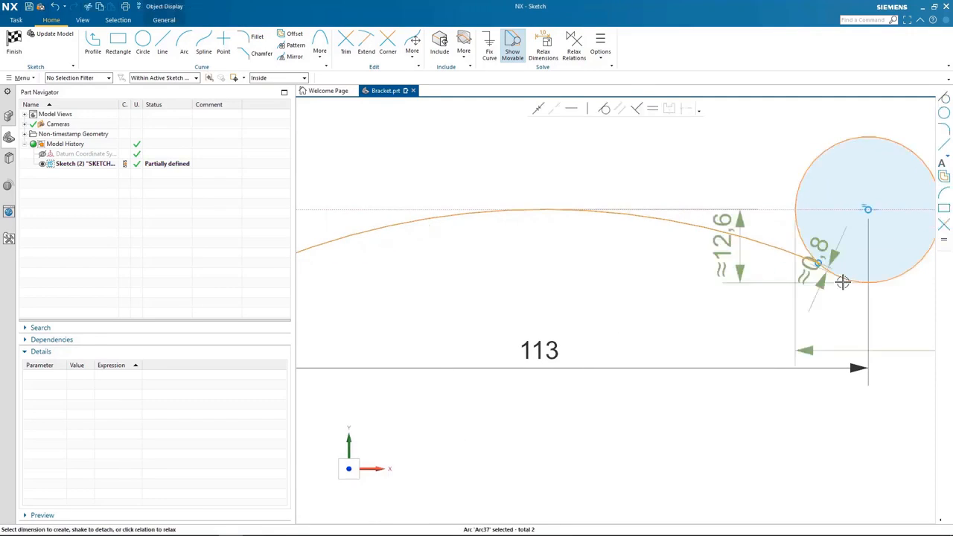
pyautogui.press('t')
pyautogui.click(696, 227)
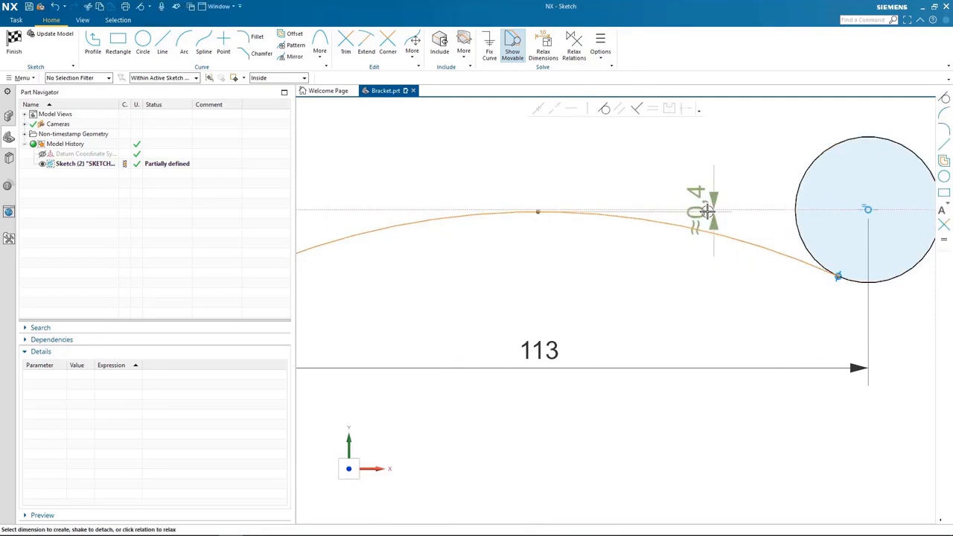
pyautogui.press('t')
# Draw a horizontal line level with the 60 mm circle's centre and a sloping line crossing it, tangent to the right-hand 25 mm circle.
pyautogui.scroll(-4, 614, 347)
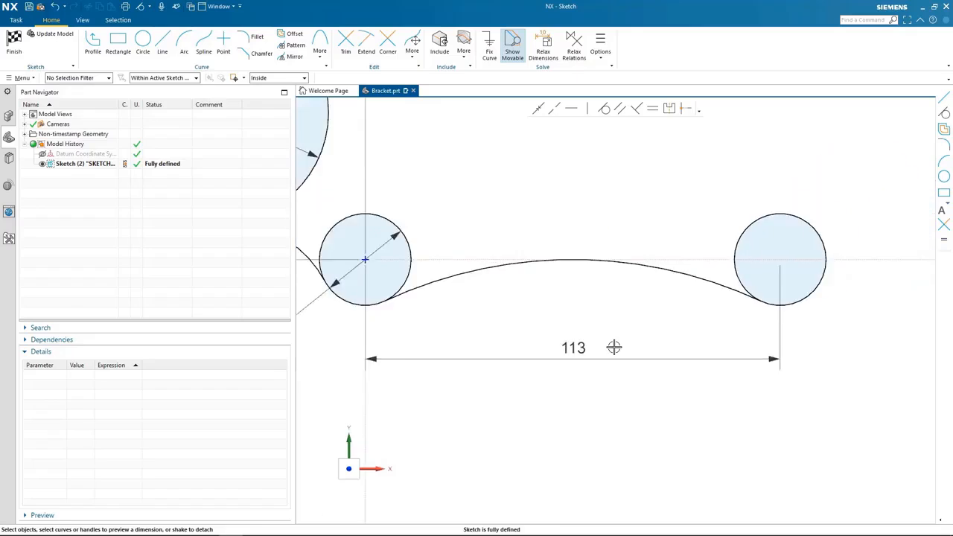
pyautogui.scroll(-2, 516, 520)
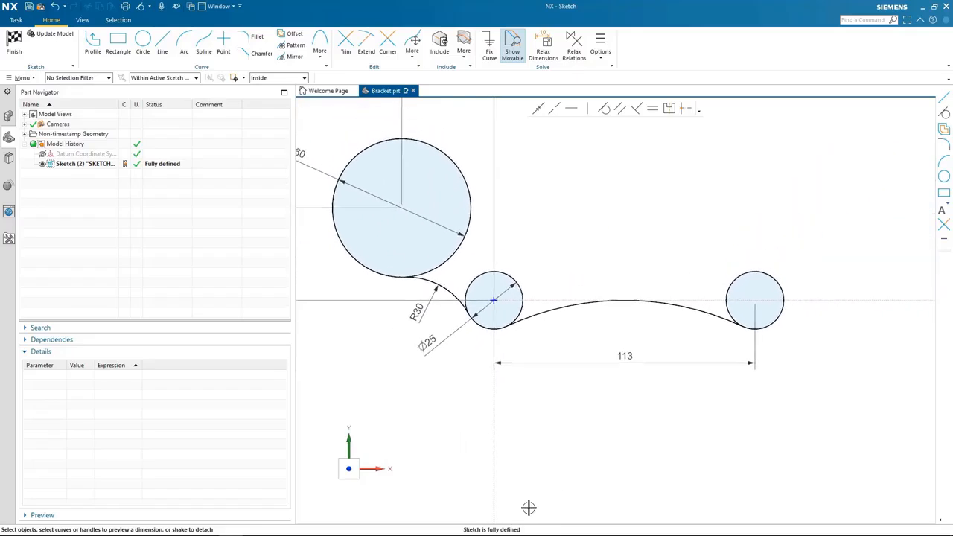
pyautogui.click(163, 43)
pyautogui.click(403, 216)
pyautogui.click(785, 215)
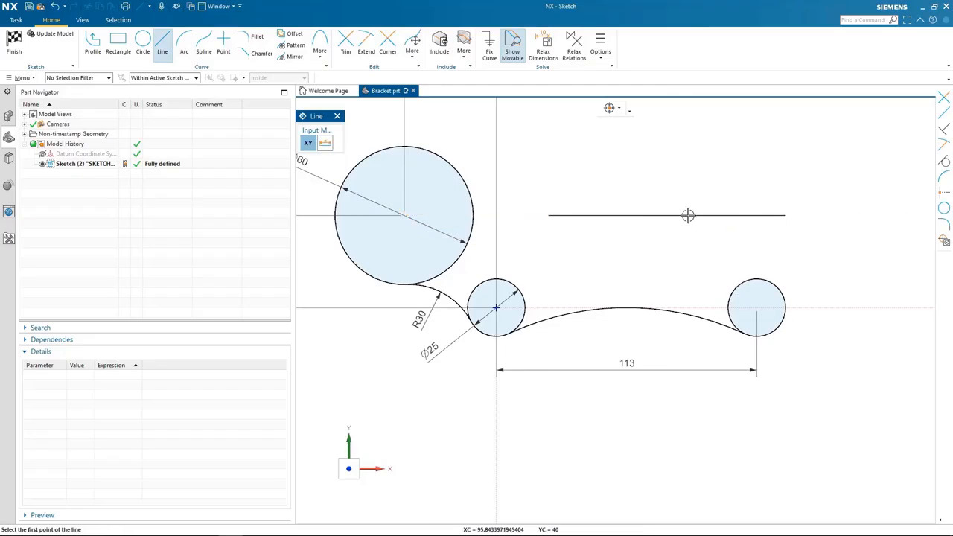
pyautogui.click(618, 190)
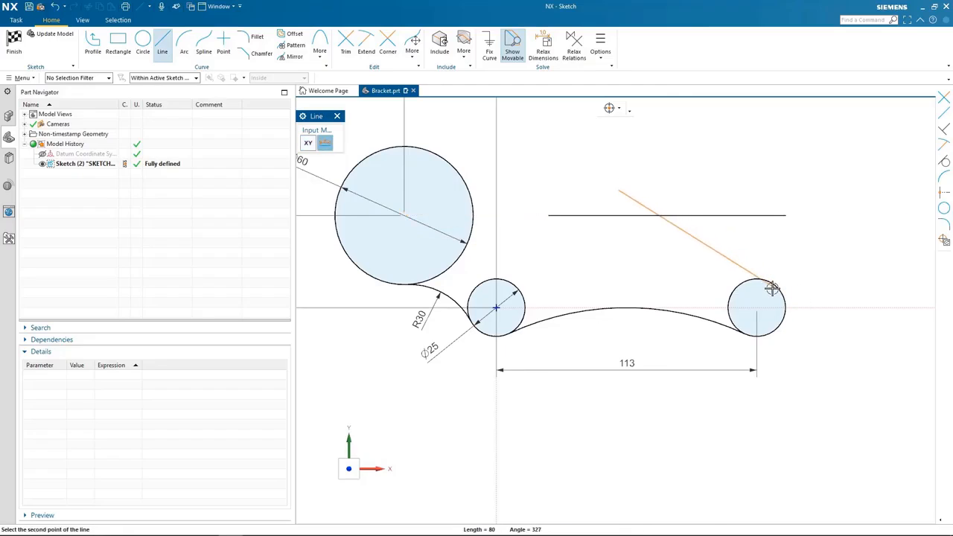
pyautogui.click(823, 314)
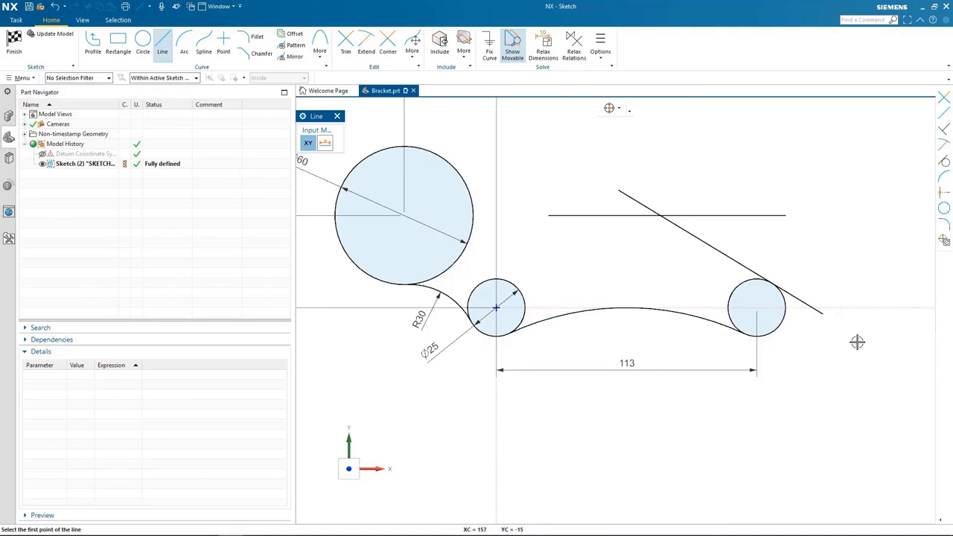
pyautogui.press('Escape')
# Trim the horizontal and sloping lines to their intersection and cut the sloping line's end beyond the right-hand circle.
pyautogui.scroll(2, 857, 342)
pyautogui.scroll(2, 857, 342)
pyautogui.press('t')
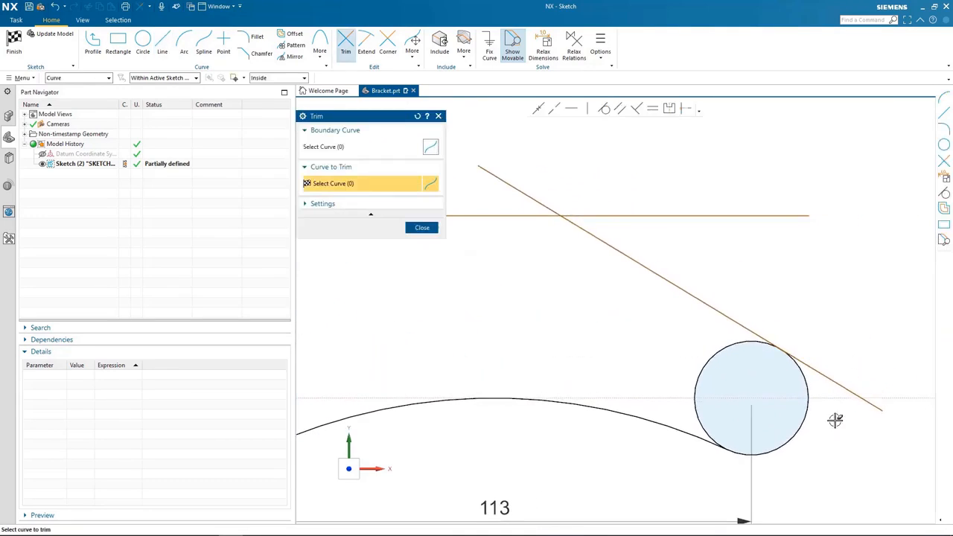
pyautogui.moveTo(624, 181)
pyautogui.mouseDown()
pyautogui.moveTo(496, 181)
pyautogui.moveTo(500, 200)
pyautogui.mouseUp()
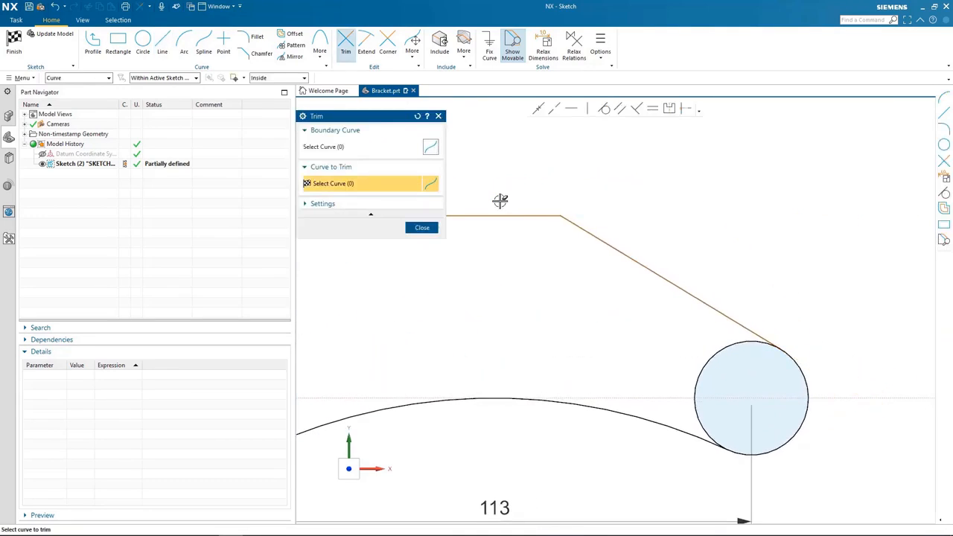
pyautogui.press('Escape')
# Dimension the sloping line at 30° from the horizontal axis.
pyautogui.click(670, 282)
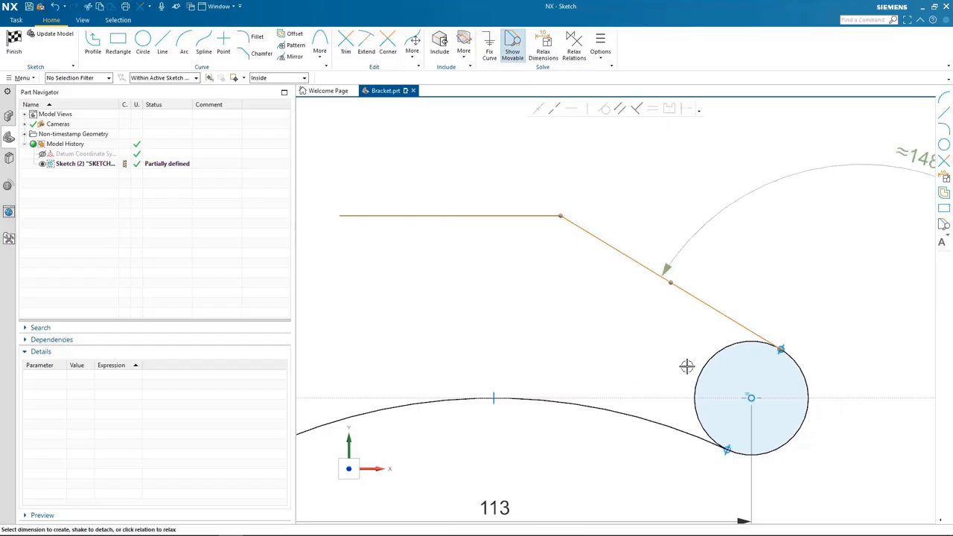
pyautogui.click(588, 315)
pyautogui.write('30')
pyautogui.press('Return')
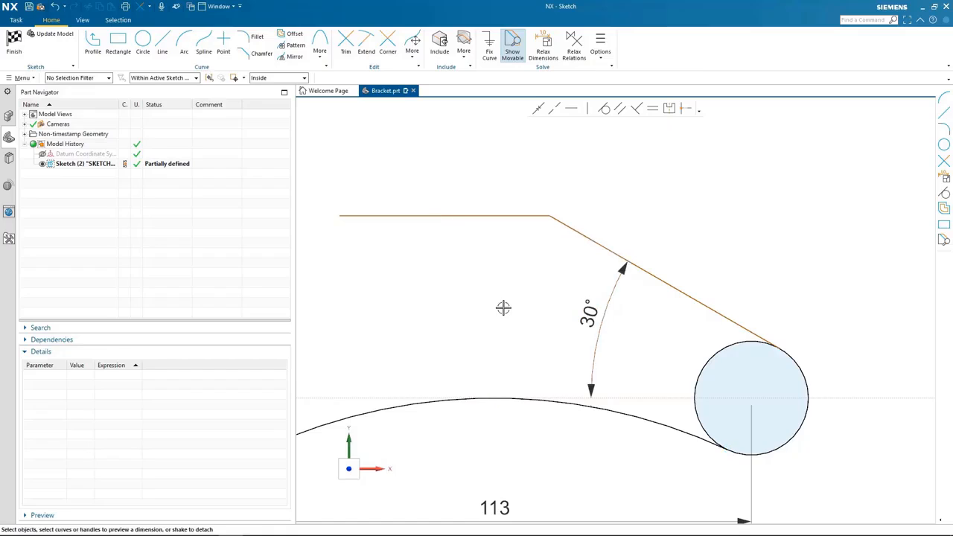
# Draw an arc of 30 mm radius from the free end of the upper horizontal line to the 60 mm circle.
pyautogui.hotkey('ctrl', 'f')
pyautogui.click(184, 44)
pyautogui.scroll(2, 580, 278)
pyautogui.scroll(2, 580, 278)
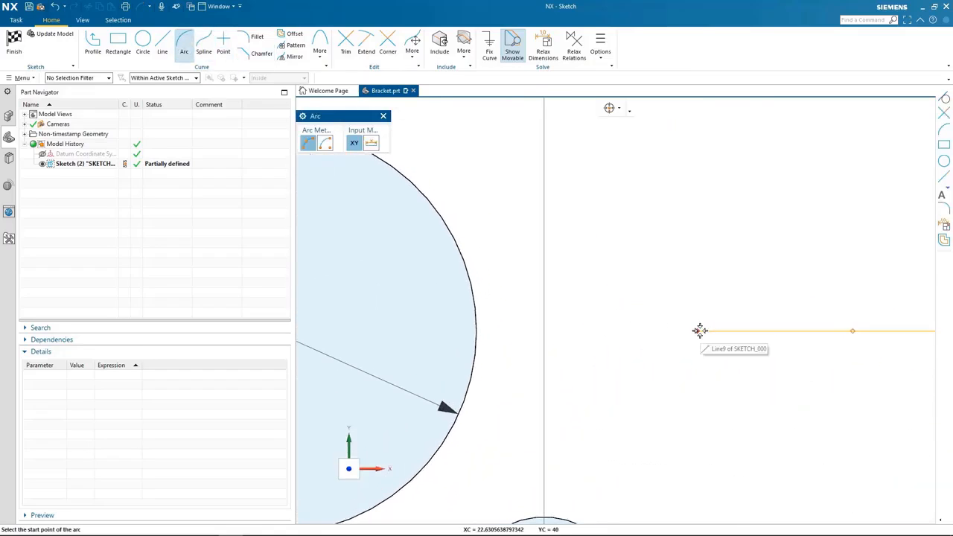
pyautogui.click(695, 329)
pyautogui.click(410, 182)
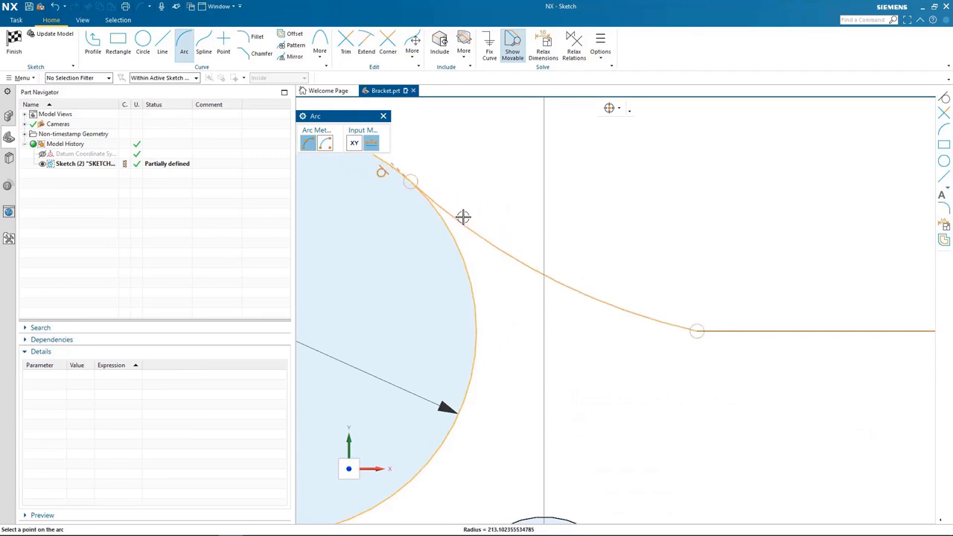
pyautogui.press('Return')
pyautogui.click(479, 241)
pyautogui.scroll(3, 645, 434)
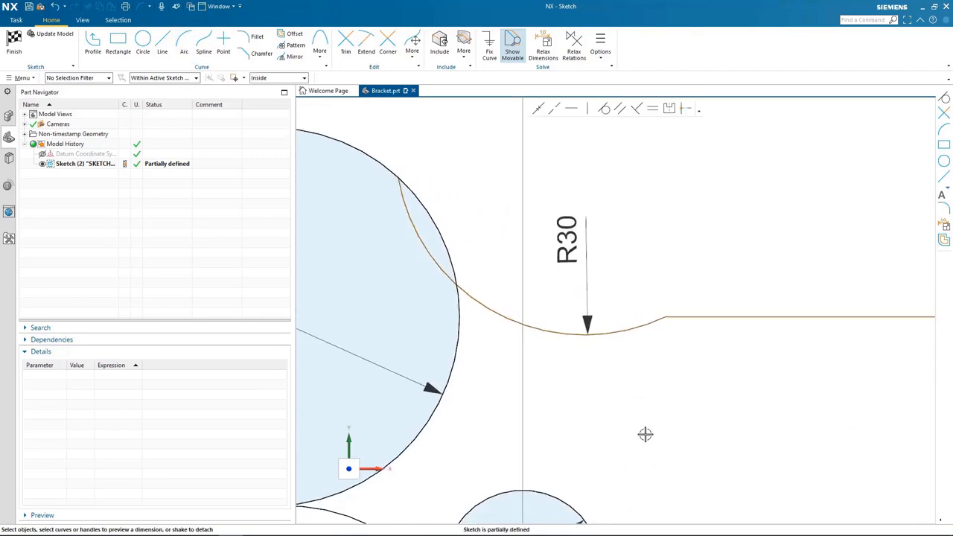
# Make the new 30 mm radius arc tangent to the upper horizontal line and to the 60 mm circle.
pyautogui.scroll(-2, 538, 334)
pyautogui.click(651, 360)
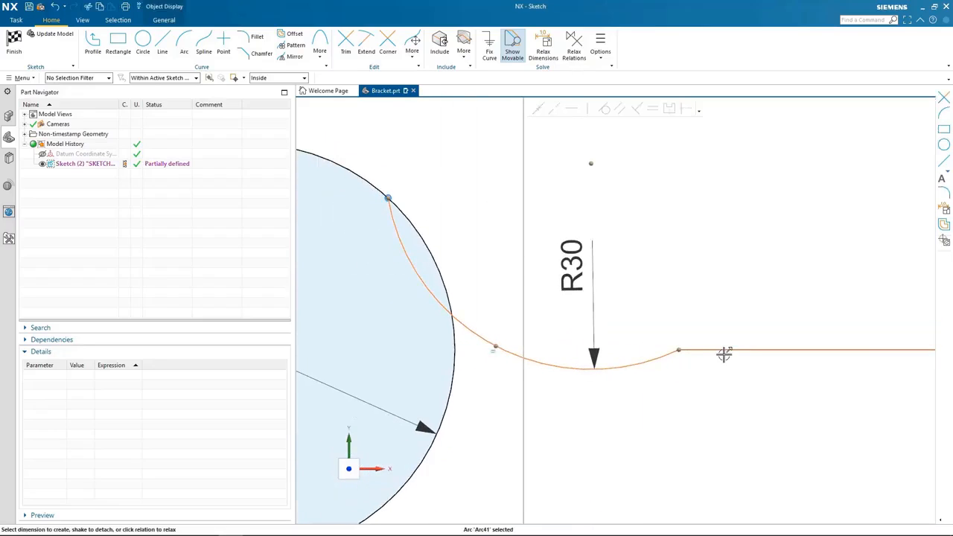
pyautogui.click(725, 350)
pyautogui.press('t')
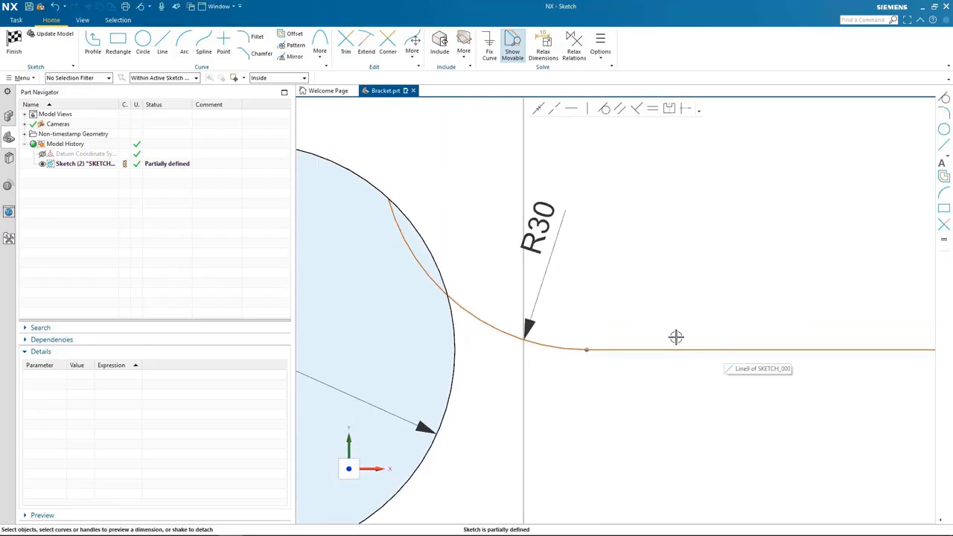
pyautogui.click(415, 254)
pyautogui.click(427, 242)
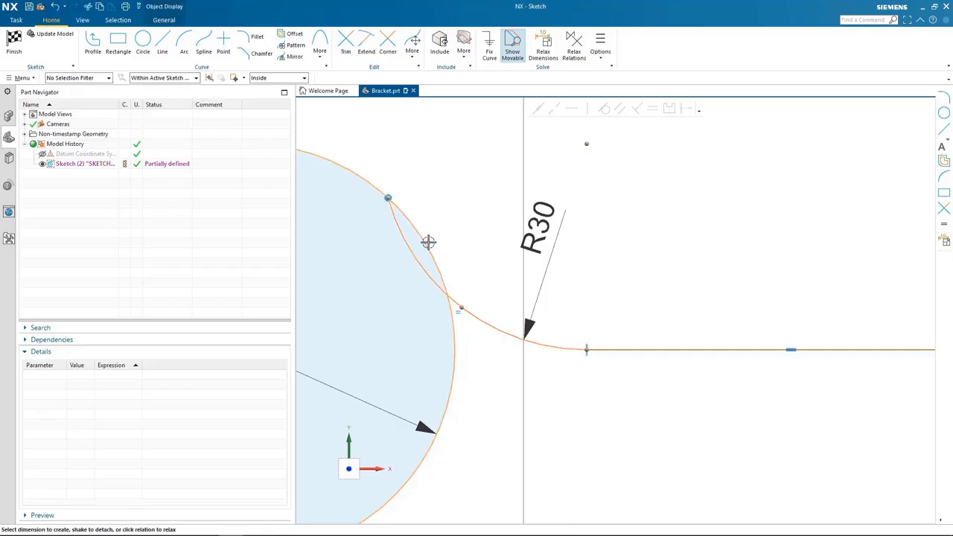
pyautogui.press('t')
pyautogui.scroll(-3, 467, 347)
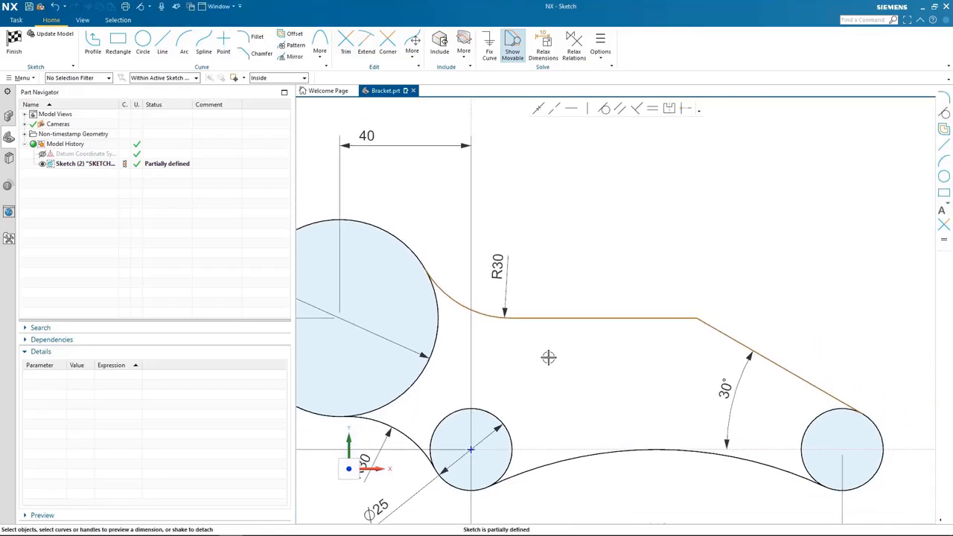
# Dimension the upper horizontal line 40 mm above the horizontal axis, placing the dimension beyond the right-hand 25 mm circle.
pyautogui.click(548, 449)
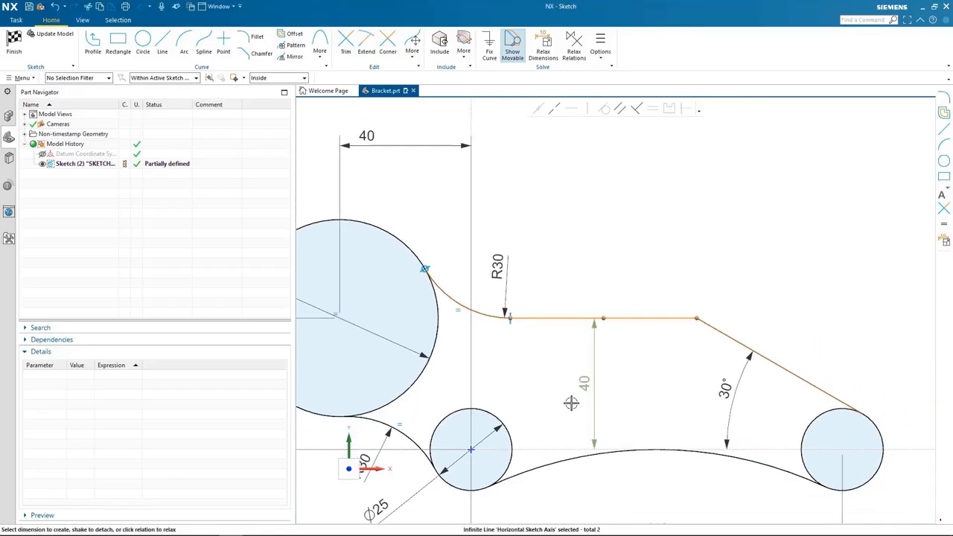
pyautogui.press('Escape')
pyautogui.scroll(-1, 926, 400)
pyautogui.moveTo(926, 399); pyautogui.dragTo(886, 374)
pyautogui.press('Return')
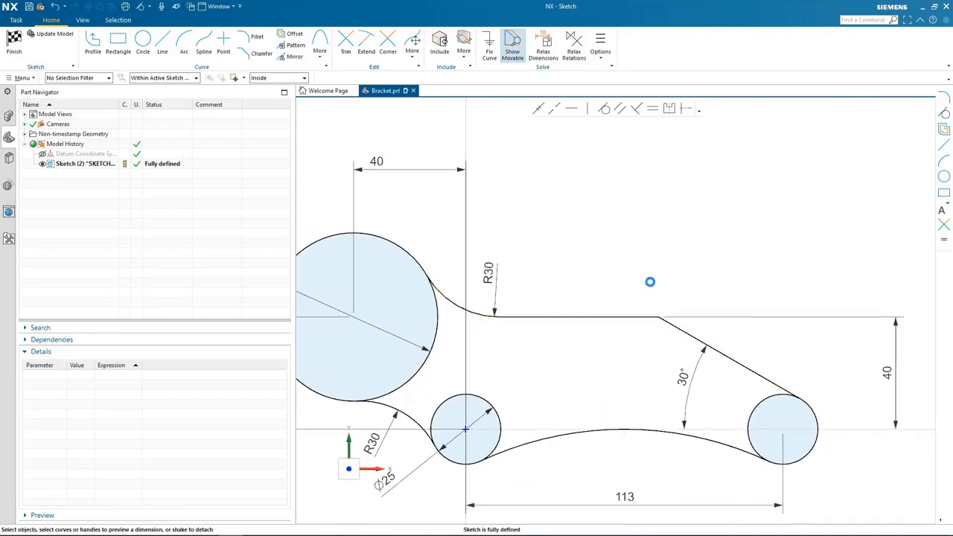
pyautogui.hotkey('ctrl', 'f')
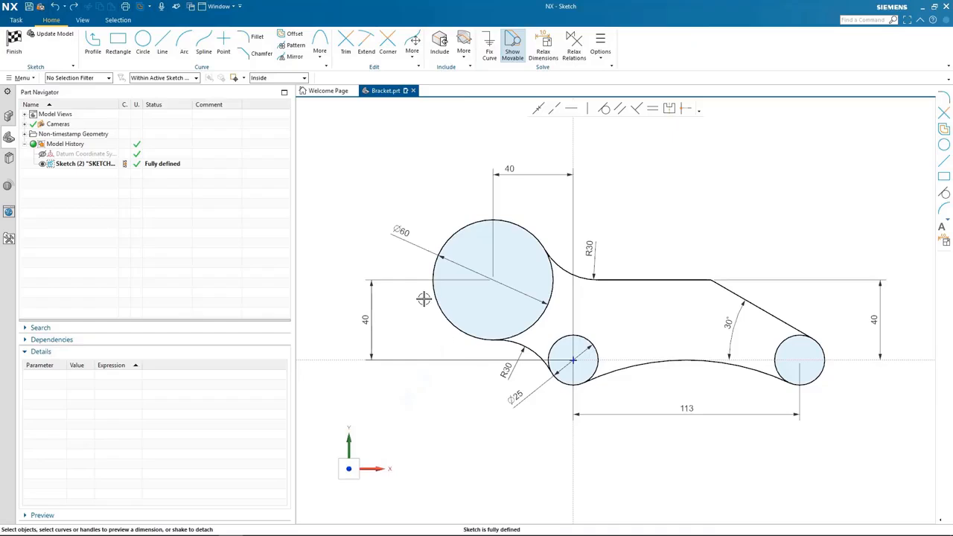
# Fillet the corner between the horizontal and sloping lines with a 30 mm radius and place its radius dimension above the profile.
pyautogui.scroll(5, 422, 298)
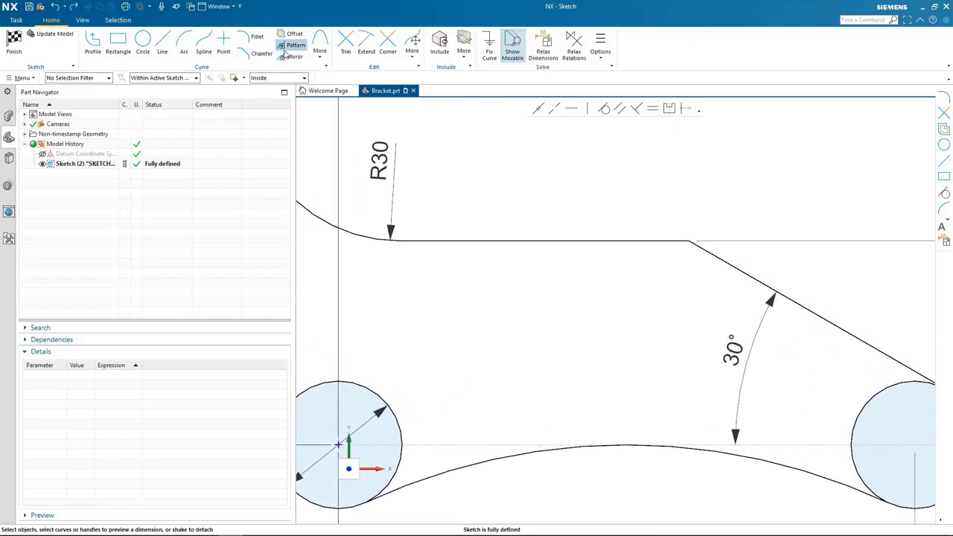
pyautogui.click(253, 37)
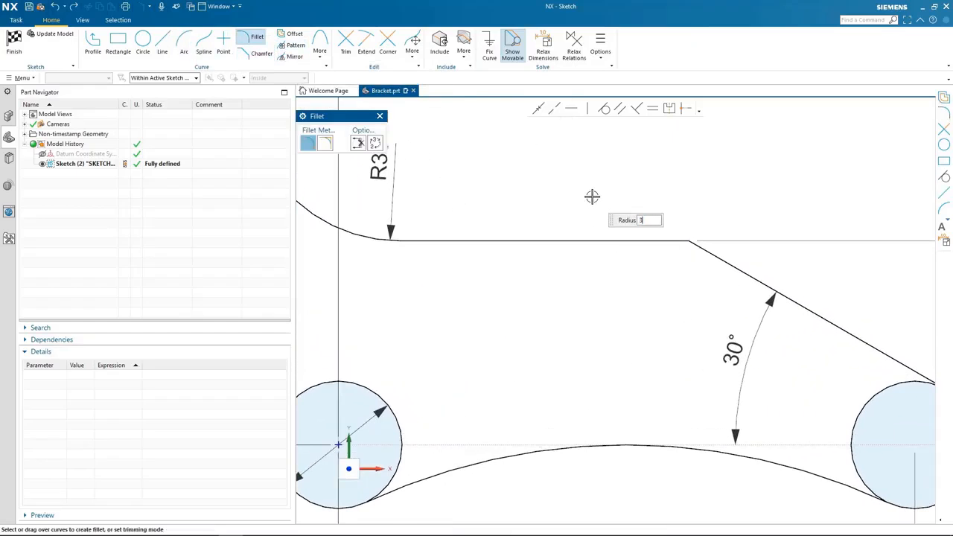
pyautogui.moveTo(655, 223)
pyautogui.mouseDown()
pyautogui.moveTo(713, 261)
pyautogui.moveTo(743, 251)
pyautogui.mouseUp()
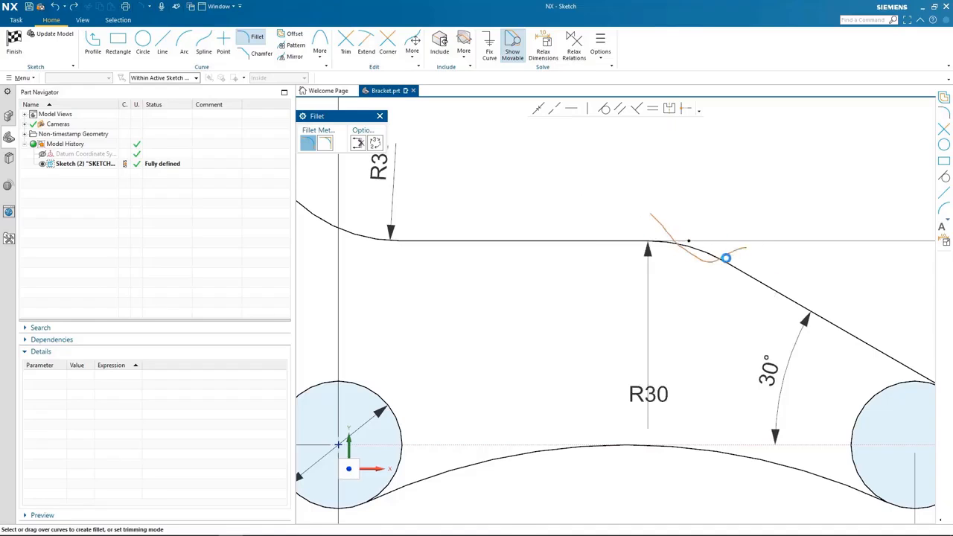
pyautogui.press('Escape')
pyautogui.moveTo(661, 383)
pyautogui.mouseDown()
pyautogui.moveTo(734, 219)
pyautogui.moveTo(681, 186)
pyautogui.mouseUp()
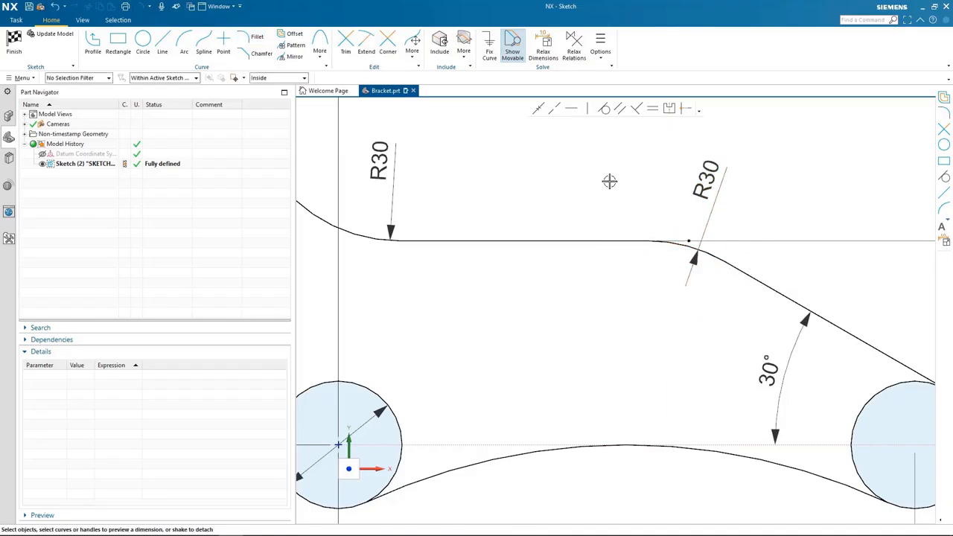
pyautogui.hotkey('ctrl', 'f')
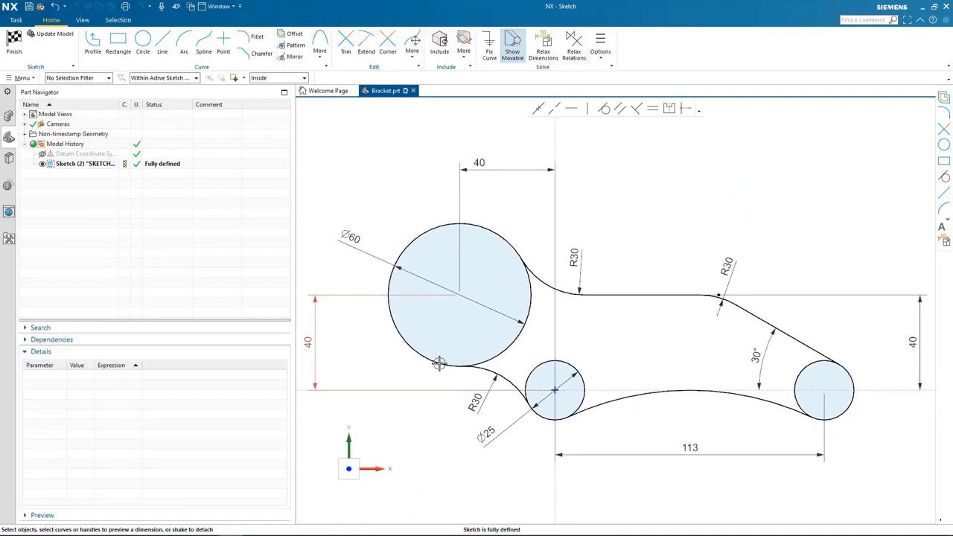
# Offset the lower 30 mm radius arc inward by 10 mm and the long bottom arc inward by 5 mm.
pyautogui.click(285, 36)
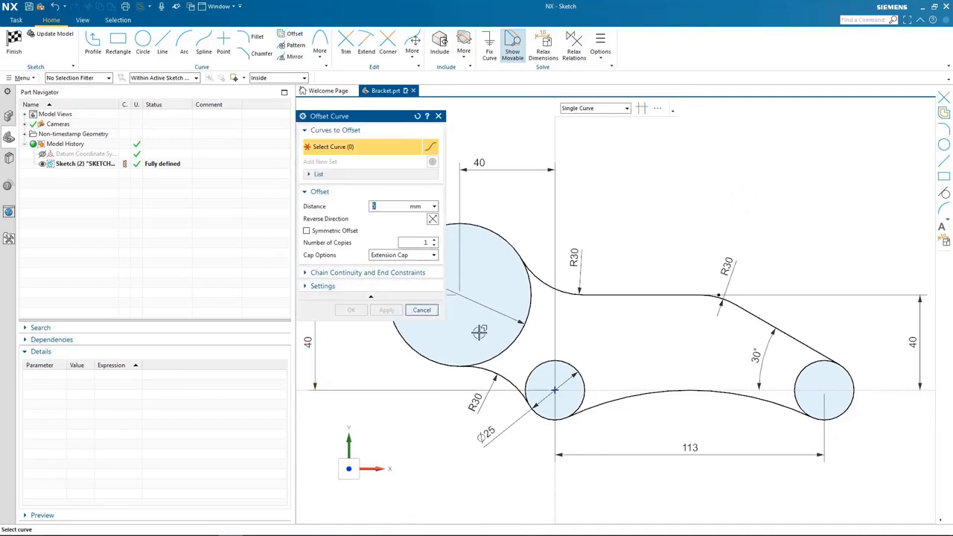
pyautogui.click(511, 374)
pyautogui.write('10')
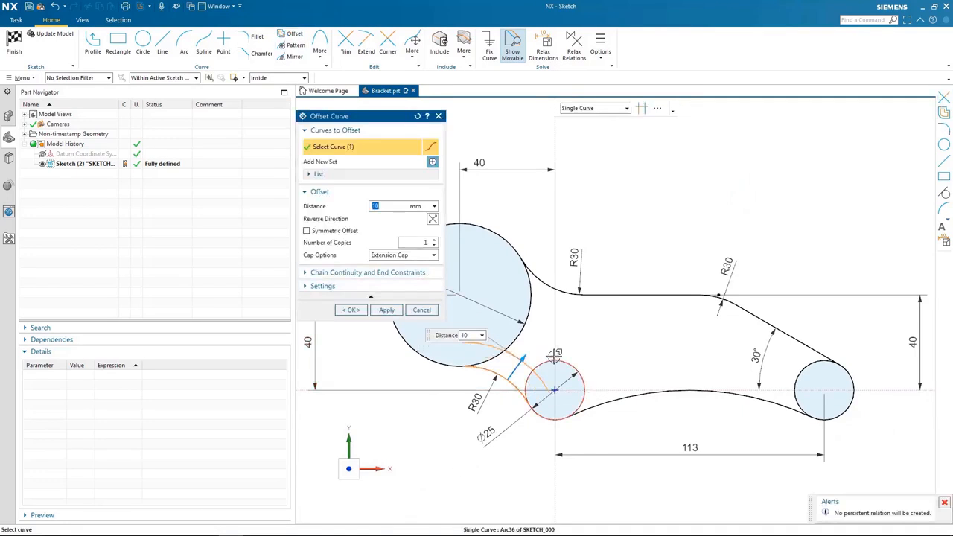
pyautogui.press('Return')
pyautogui.click(607, 385)
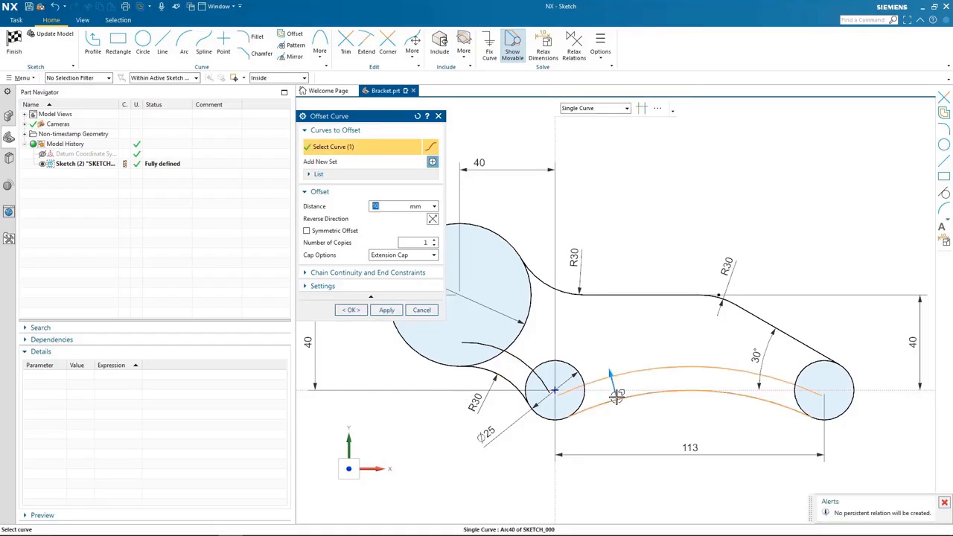
pyautogui.press('Return')
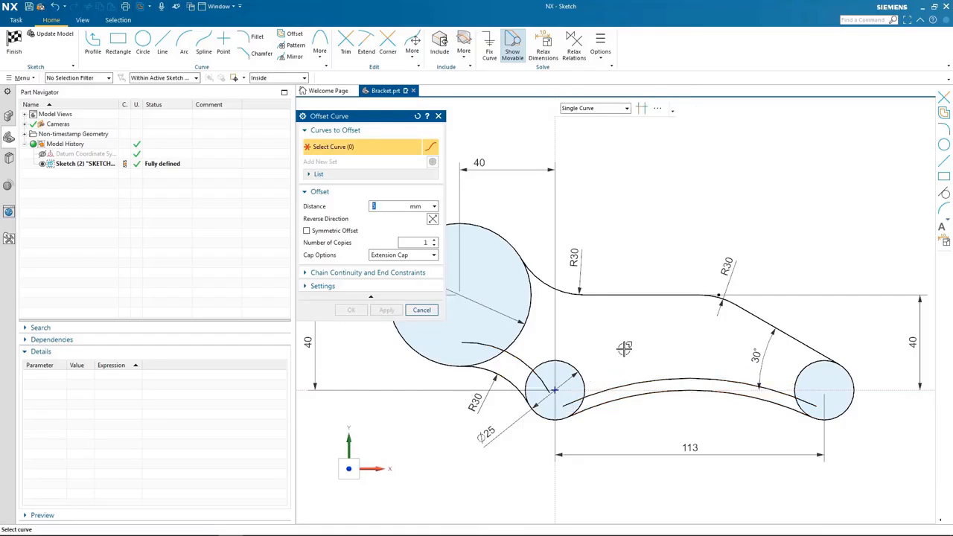
# Offset the upper chain of 30 mm arc, horizontal line, fillet and sloping line inward by 7 mm.
pyautogui.scroll(2, 622, 346)
pyautogui.click(541, 288)
pyautogui.click(610, 293)
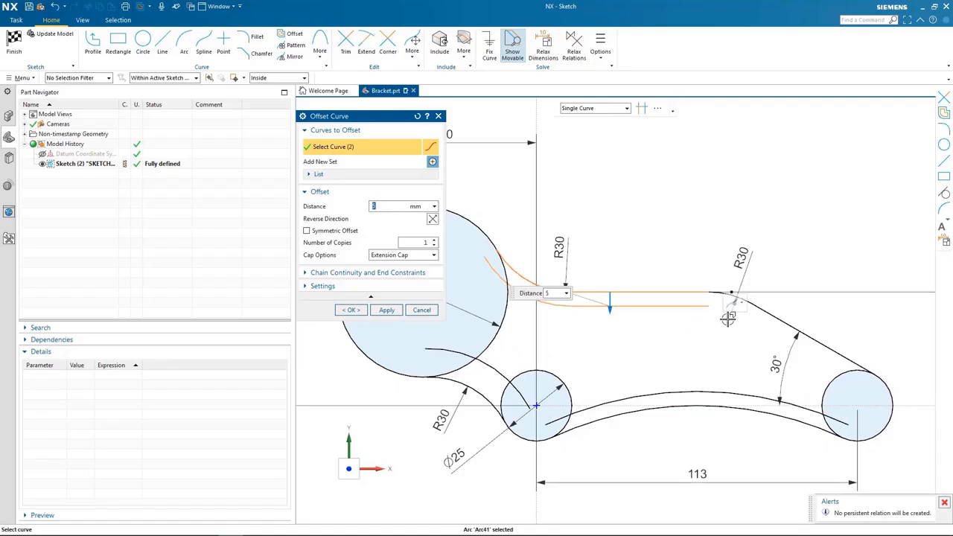
pyautogui.click(721, 294)
pyautogui.click(764, 314)
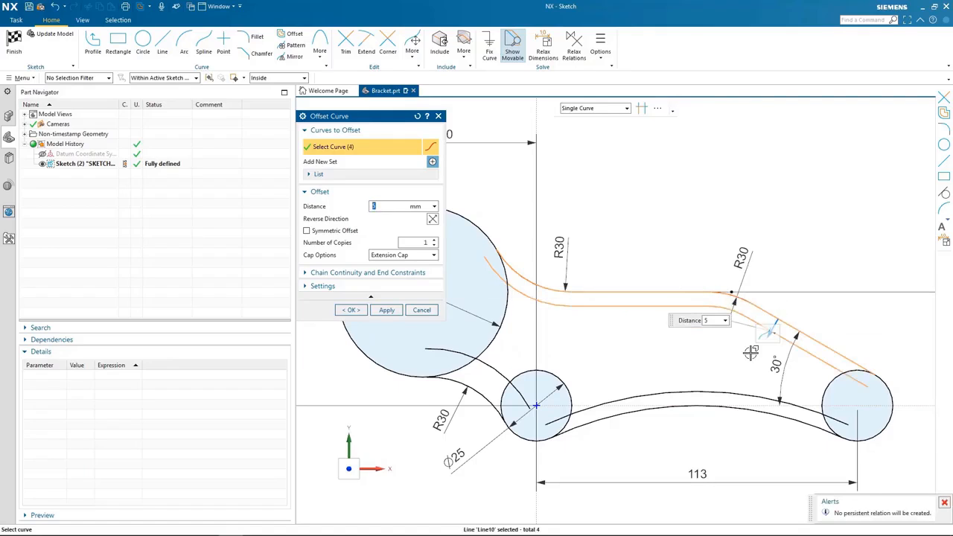
pyautogui.press('Return')
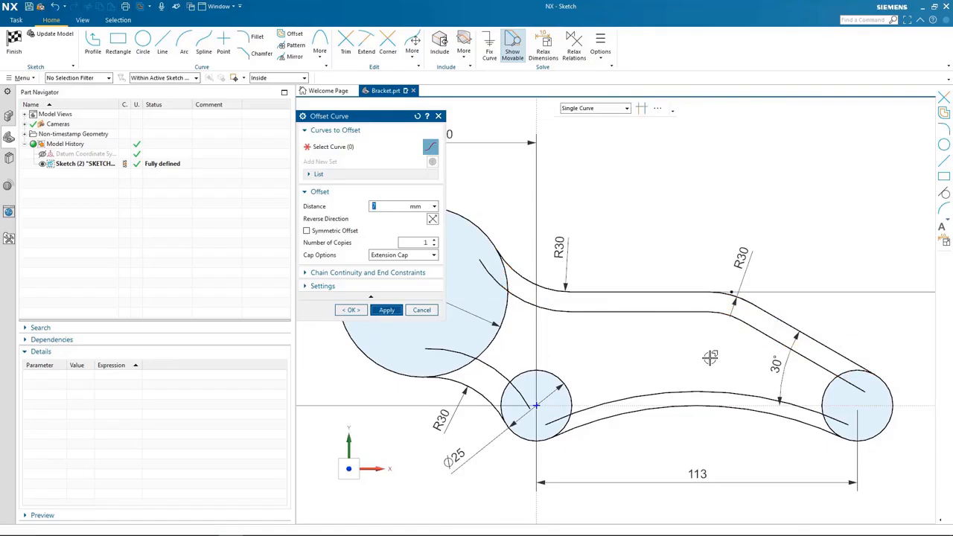
pyautogui.scroll(-1, 528, 335)
pyautogui.click(421, 310)
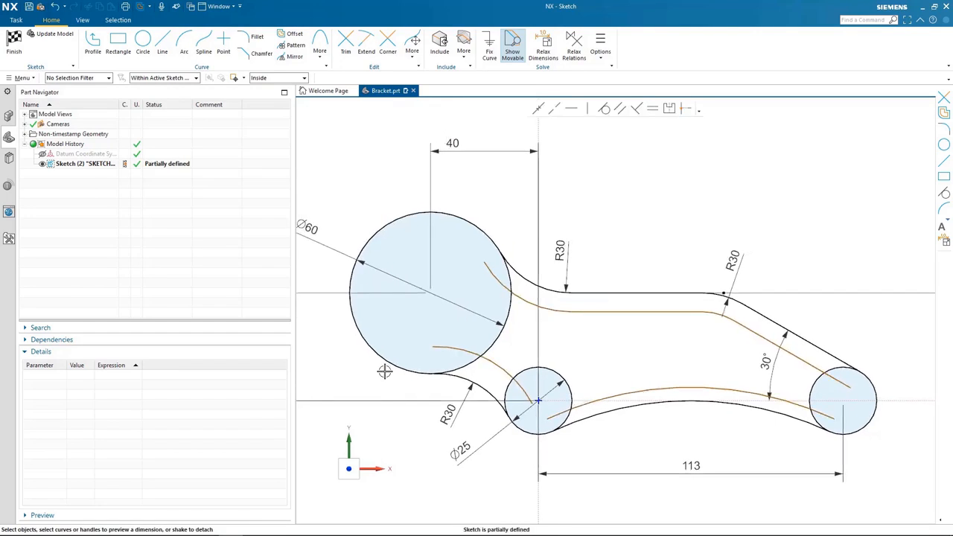
# Trim the offset curve ends inside the three circles and the circle segments between and outside them, leaving an outer outline and a closed inner pocket.
pyautogui.scroll(5, 384, 371)
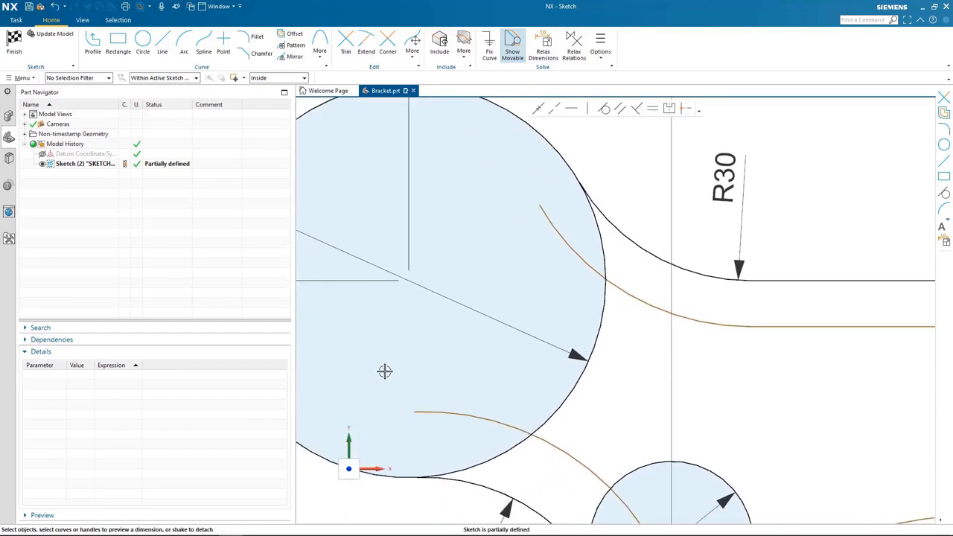
pyautogui.press('t')
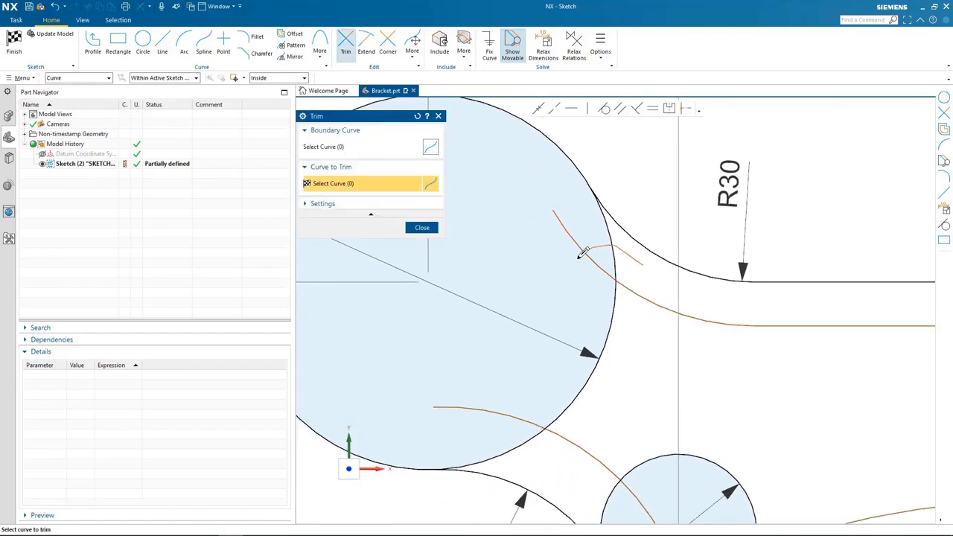
pyautogui.click(546, 459)
pyautogui.click(556, 461)
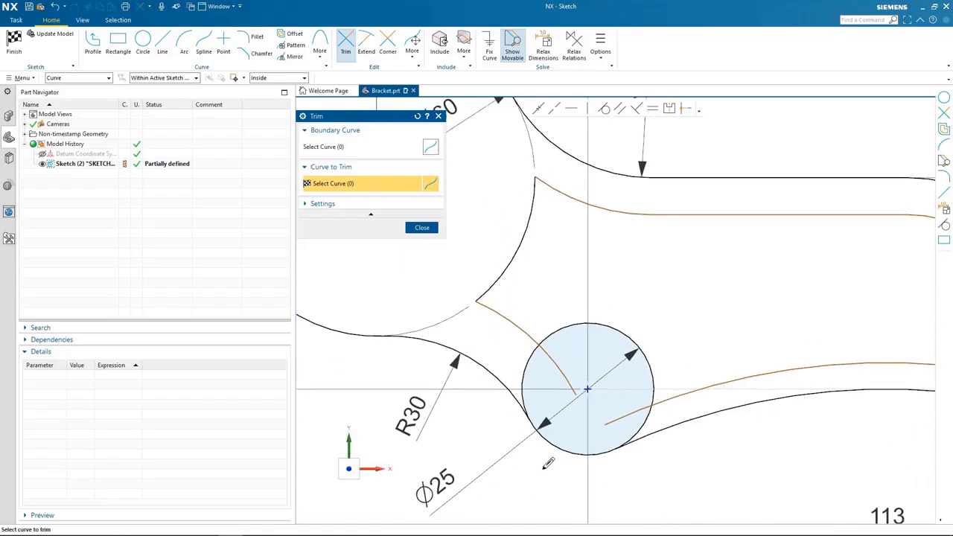
pyautogui.keyDown('shift'); pyautogui.moveTo(544, 468); pyautogui.dragTo(520, 440, button='middle'); pyautogui.keyUp('shift')
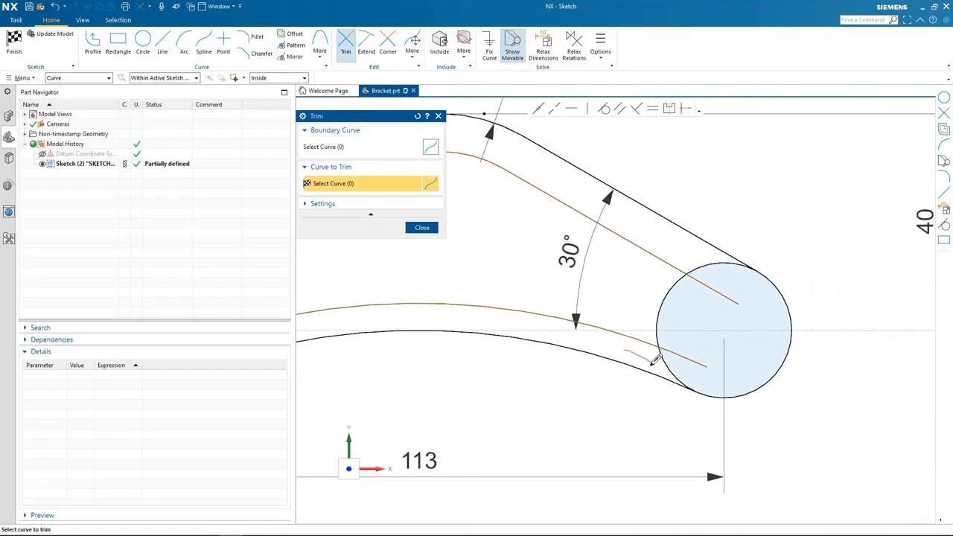
pyautogui.moveTo(699, 334)
pyautogui.mouseDown()
pyautogui.moveTo(698, 265)
pyautogui.moveTo(678, 246)
pyautogui.mouseUp()
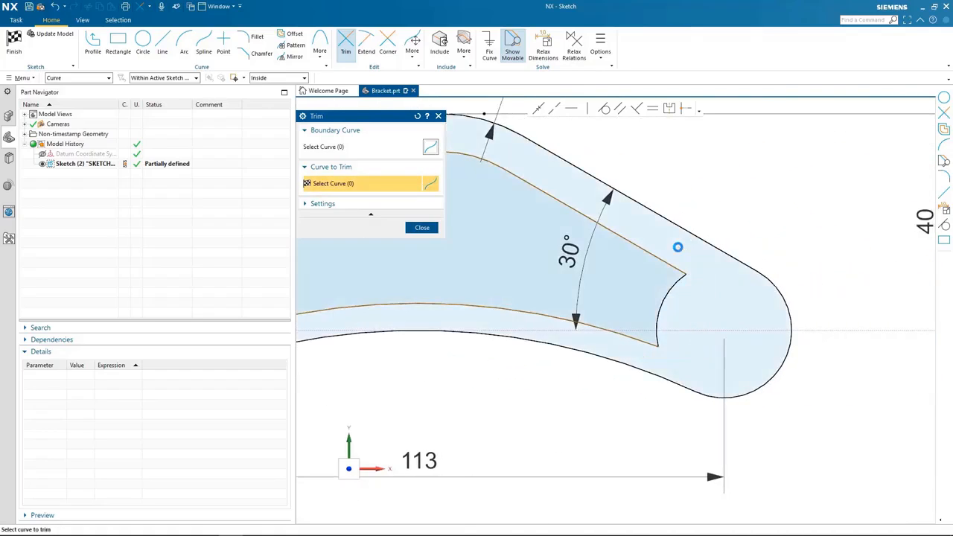
pyautogui.scroll(-2, 678, 246)
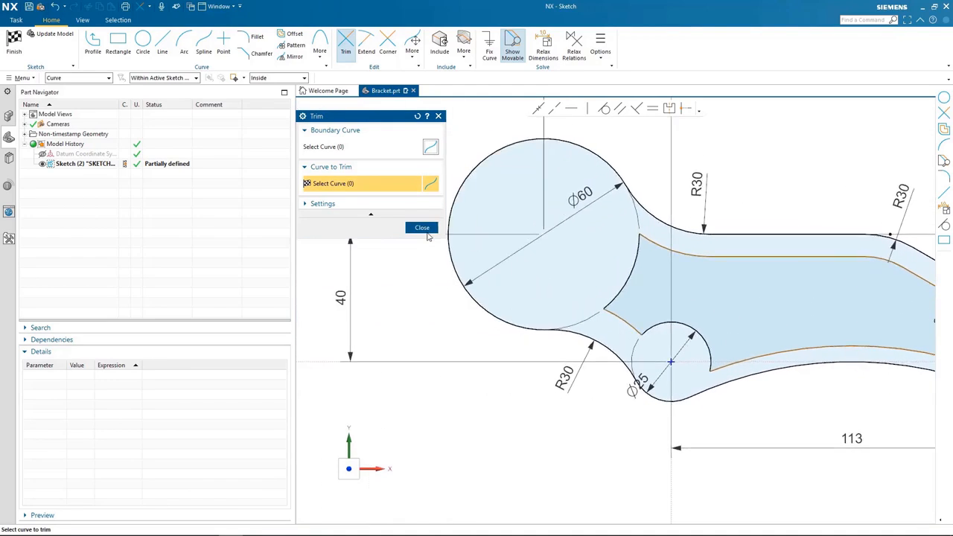
pyautogui.click(422, 227)
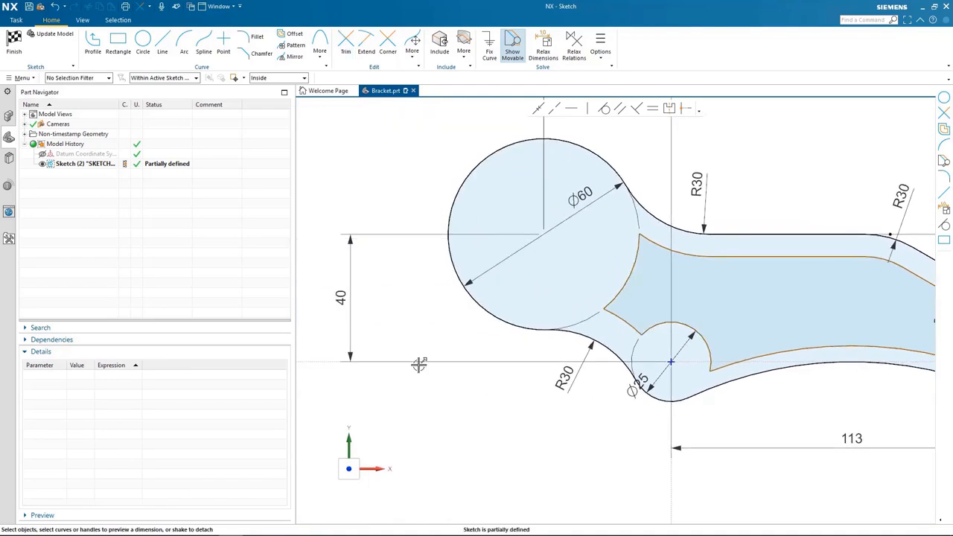
pyautogui.scroll(-1, 424, 412)
pyautogui.hotkey('ctrl', 'f')
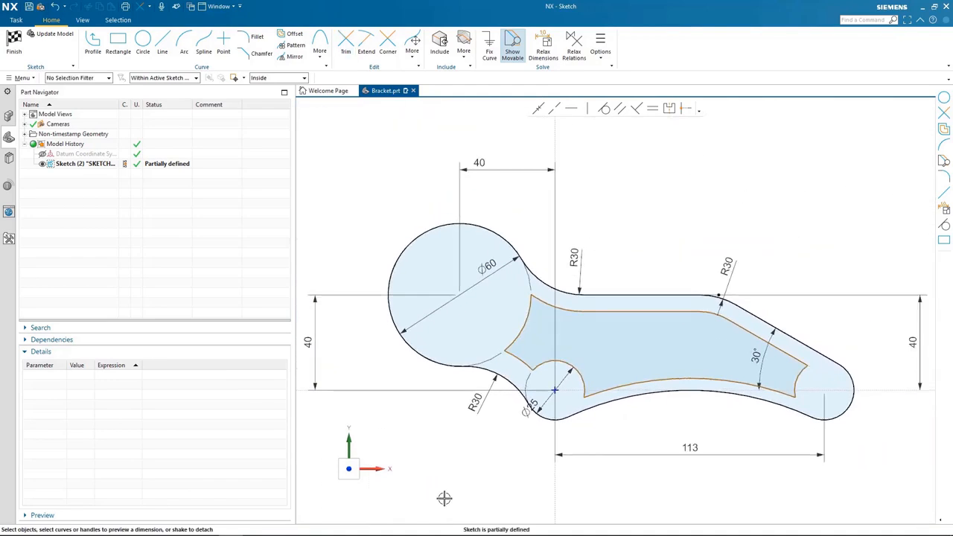
# Dimension the gap between the upper horizontal line and its inner offset line at 7 mm.
pyautogui.scroll(1, 620, 310)
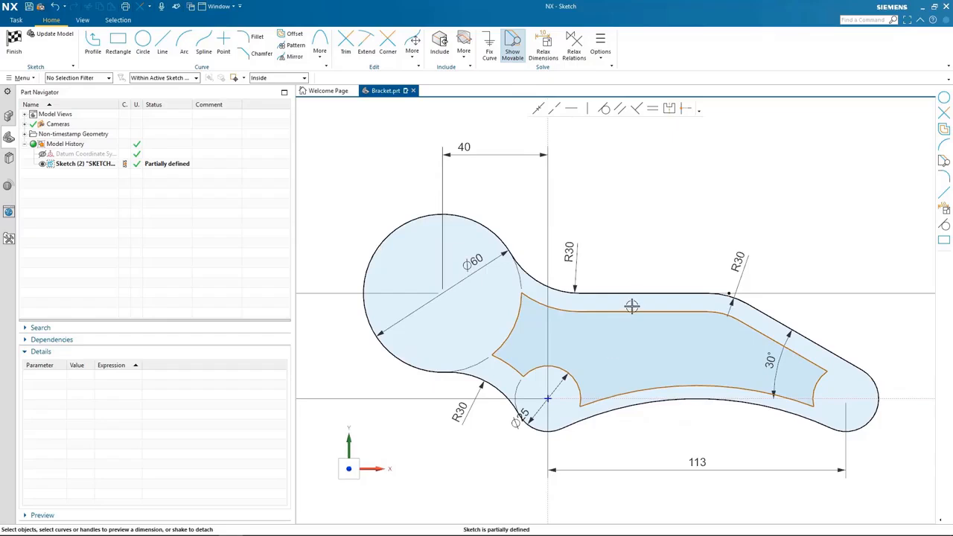
pyautogui.click(624, 296)
pyautogui.click(616, 292)
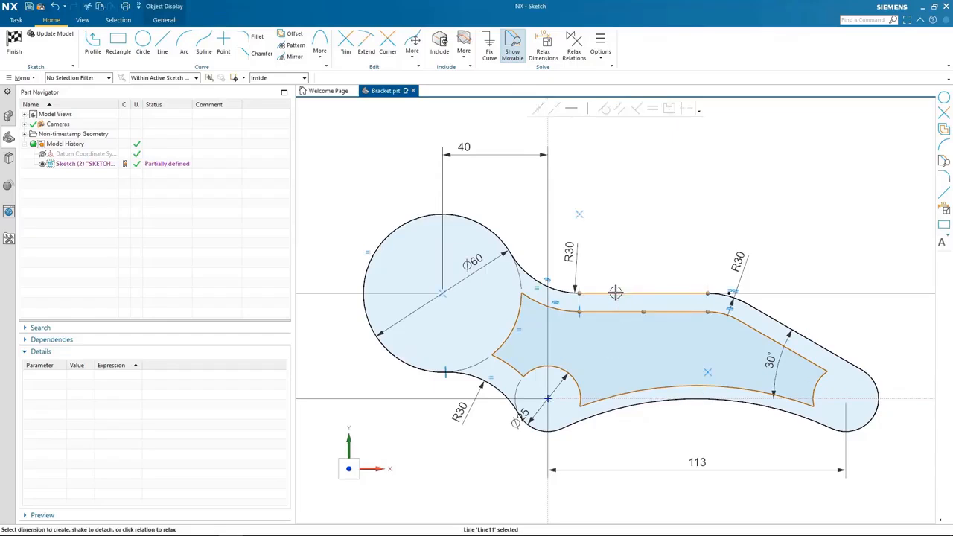
pyautogui.moveTo(622, 303); pyautogui.dragTo(621, 243)
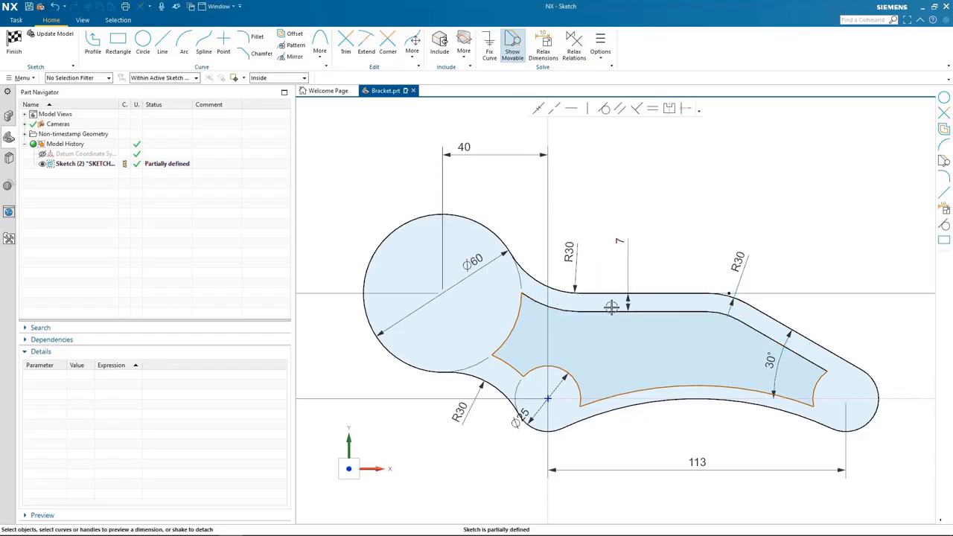
# Dimension the gap between the long bottom arc and its inner offset at 5 mm, and the pocket's short lower-left arc at 40 mm radius.
pyautogui.click(627, 396)
pyautogui.click(635, 404)
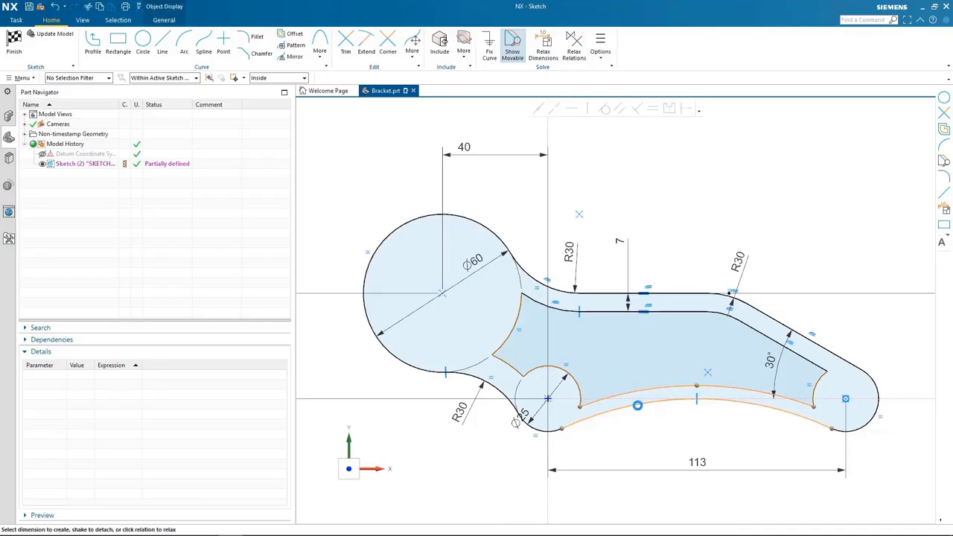
pyautogui.click(652, 359)
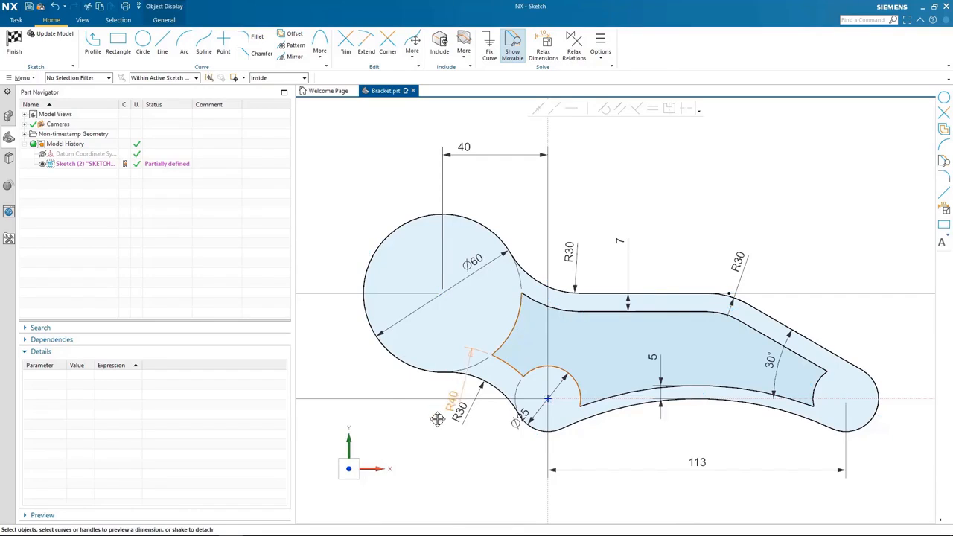
pyautogui.click(527, 342)
pyautogui.click(525, 345)
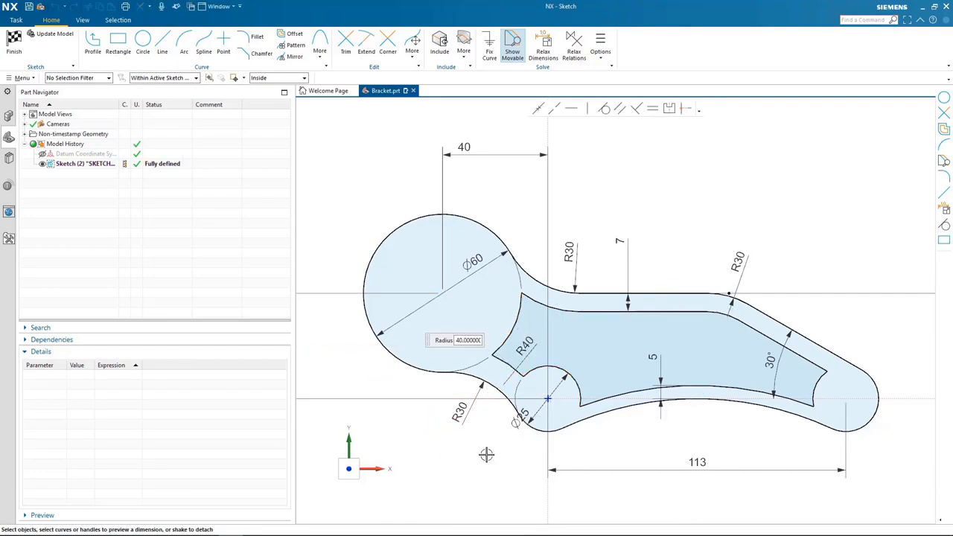
# Draw 16 mm diameter circles centred on the sketch origin and on the centre of the bracket's rounded right end.
pyautogui.hotkey('ctrl', 'f')
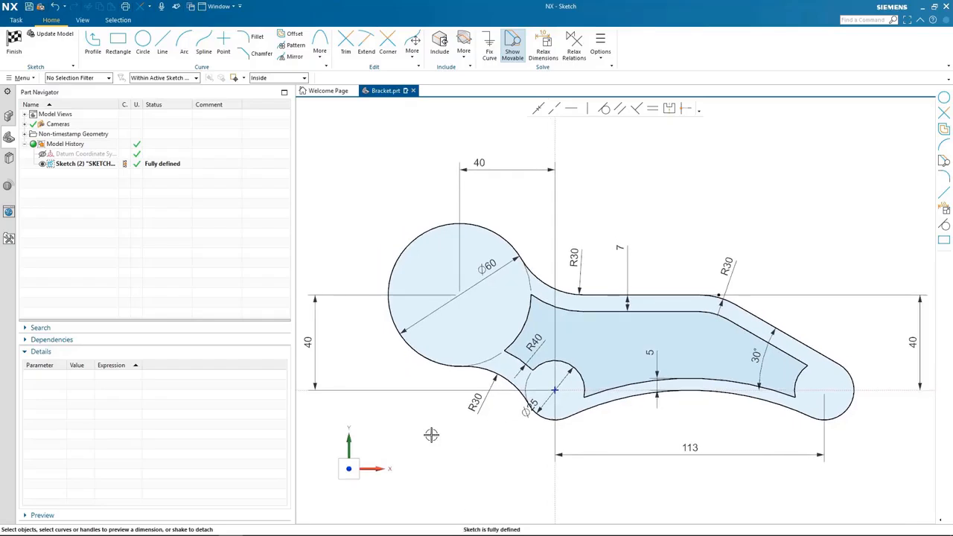
pyautogui.click(143, 43)
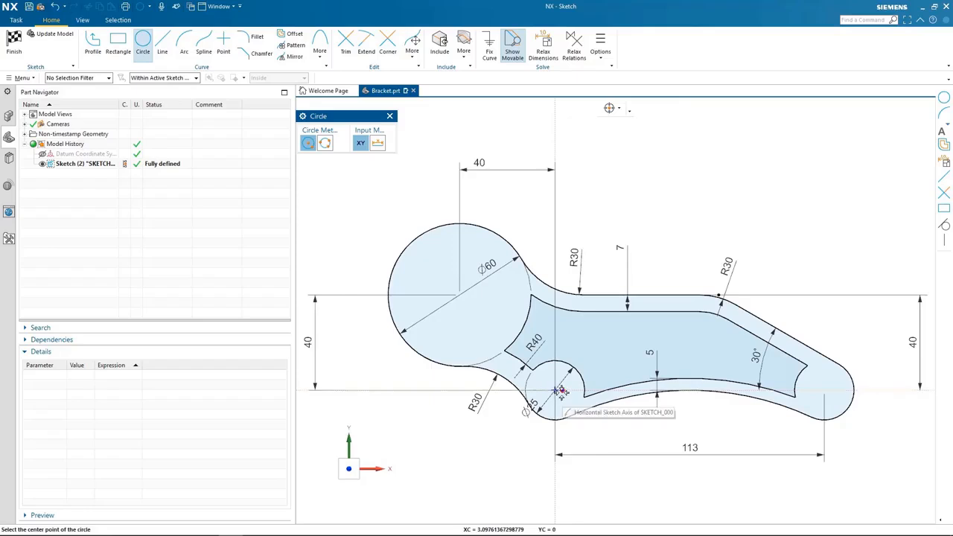
pyautogui.moveTo(555, 391)
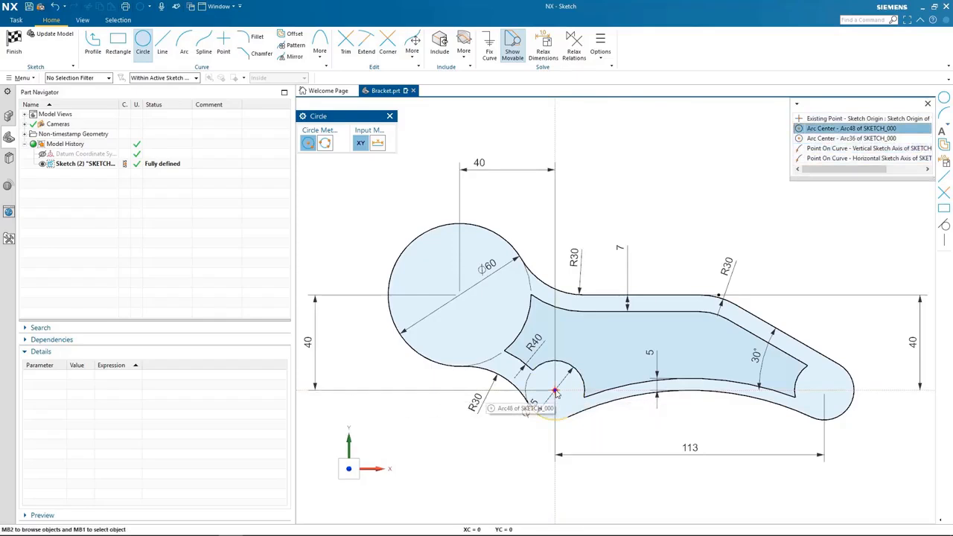
pyautogui.click(555, 391)
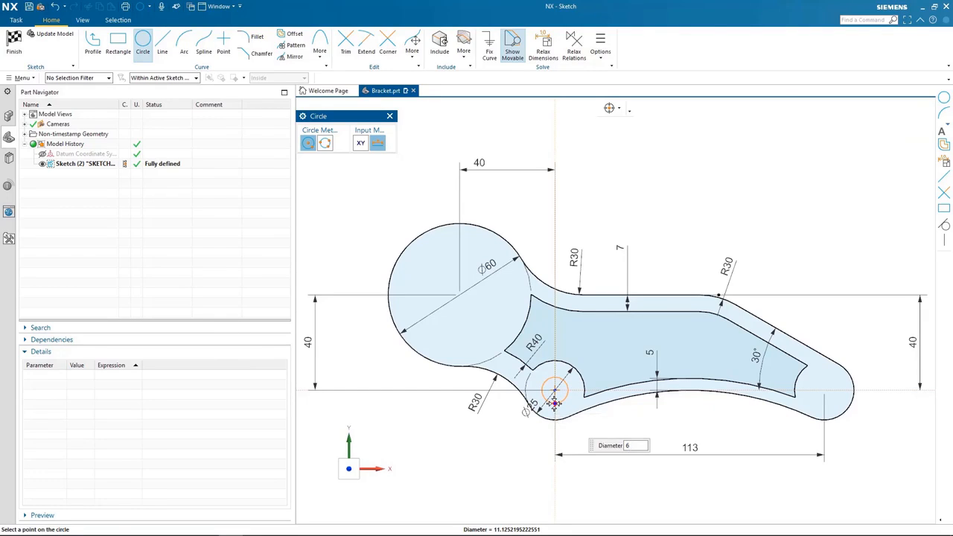
pyautogui.press('Return')
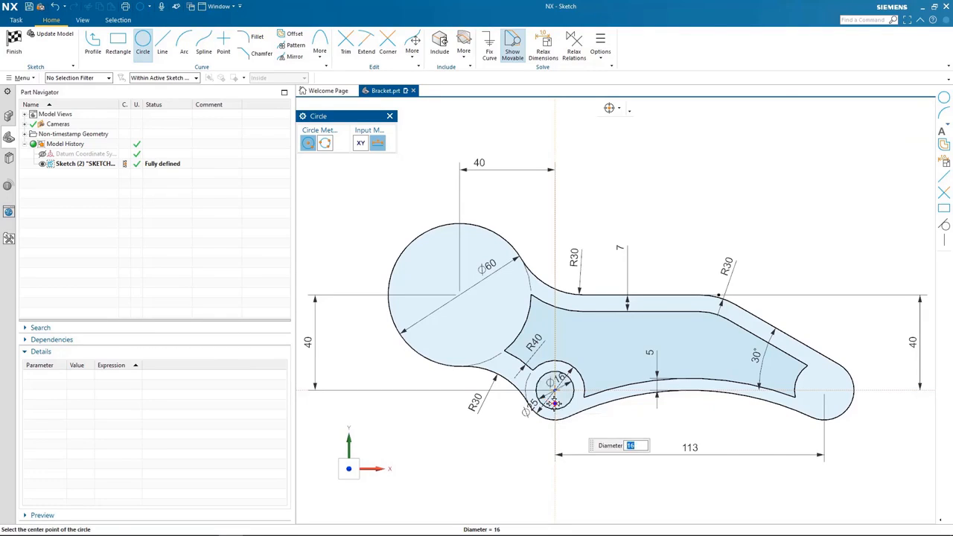
pyautogui.click(824, 392)
pyautogui.click(824, 391)
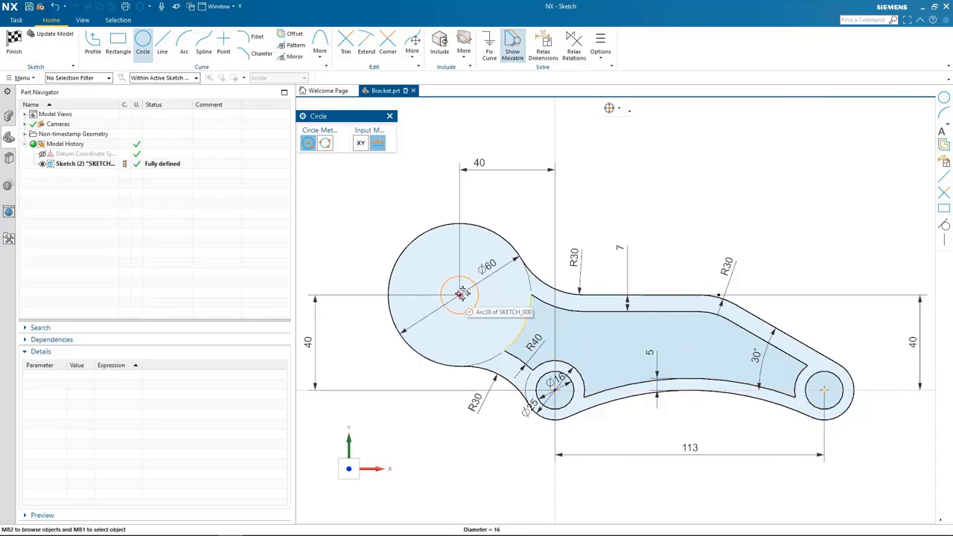
# Draw a 40 mm diameter circle concentric with the 60 mm diameter outer circle and finish the Circle command.
pyautogui.write('40')
pyautogui.press('Return')
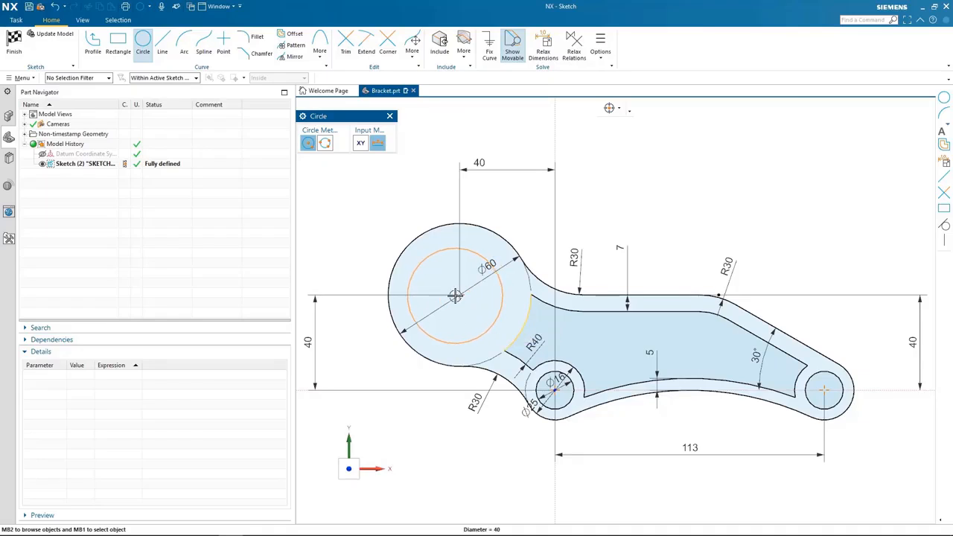
pyautogui.click(457, 296)
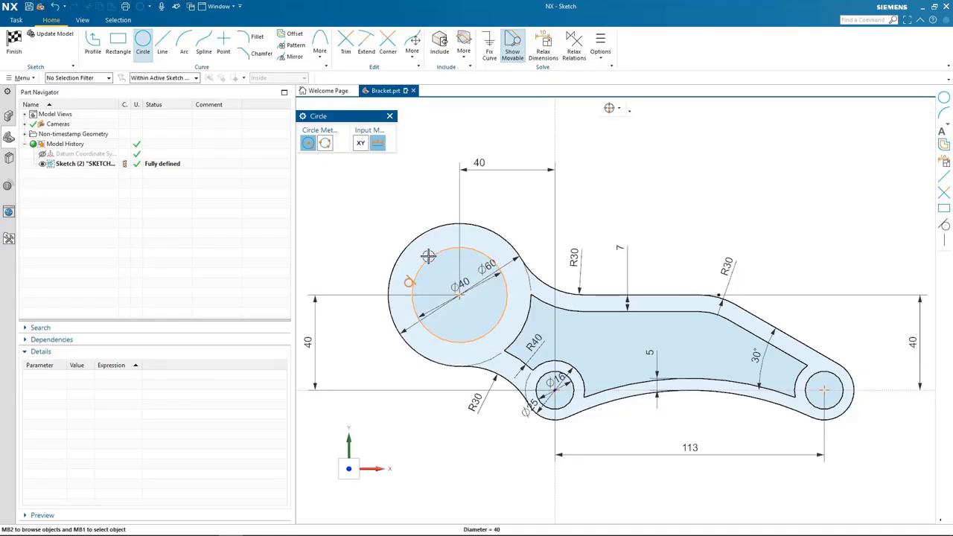
pyautogui.press('Escape')
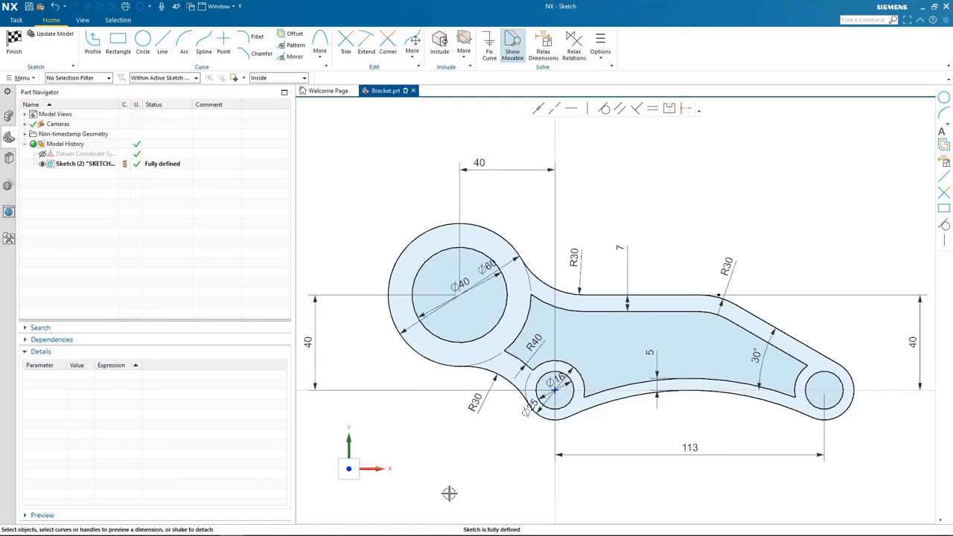